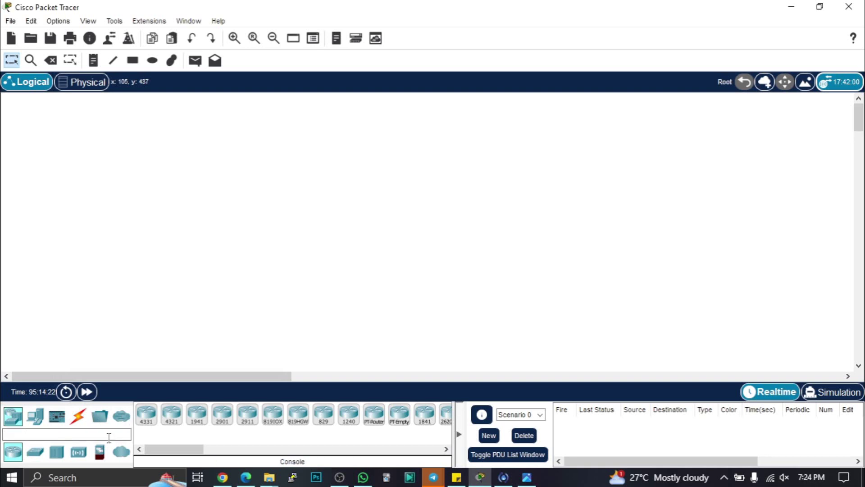
- Place a 2960 switch on the canvas and a laptop to its left
click(35, 451)
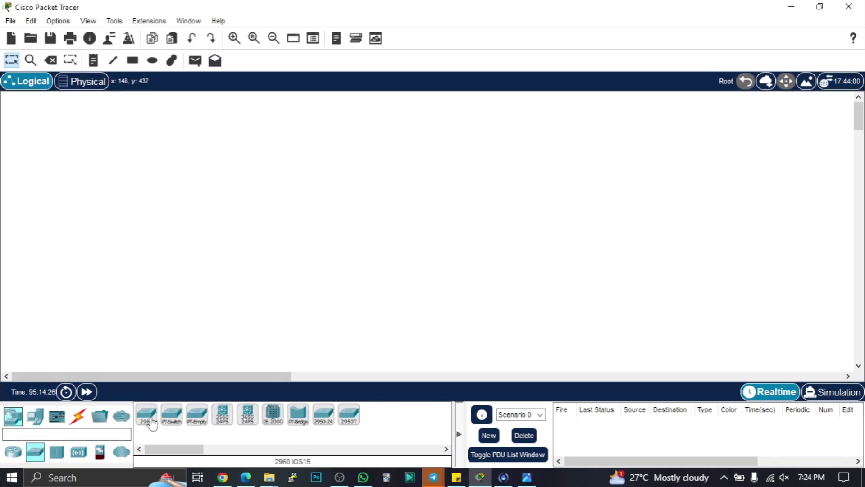
drag(152, 424, 442, 208)
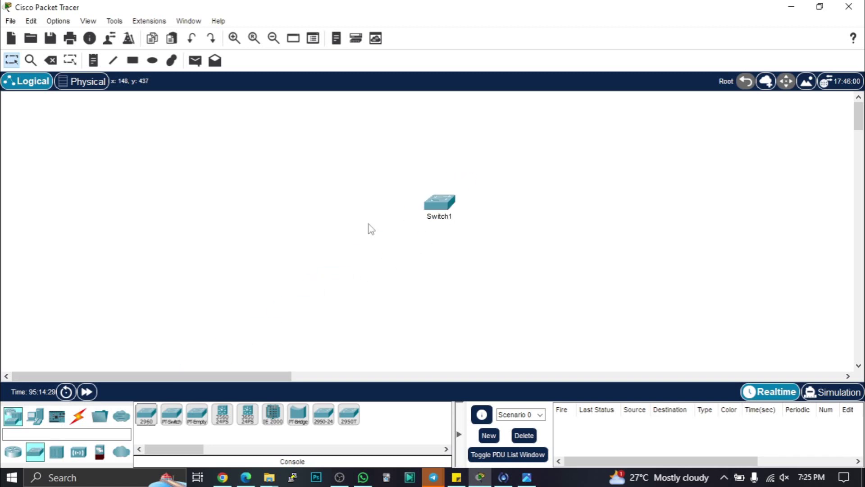
click(37, 418)
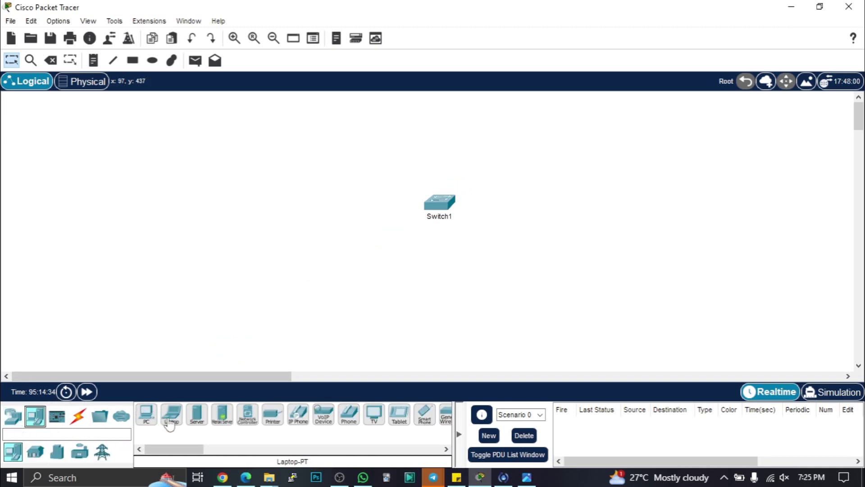
drag(175, 423, 224, 209)
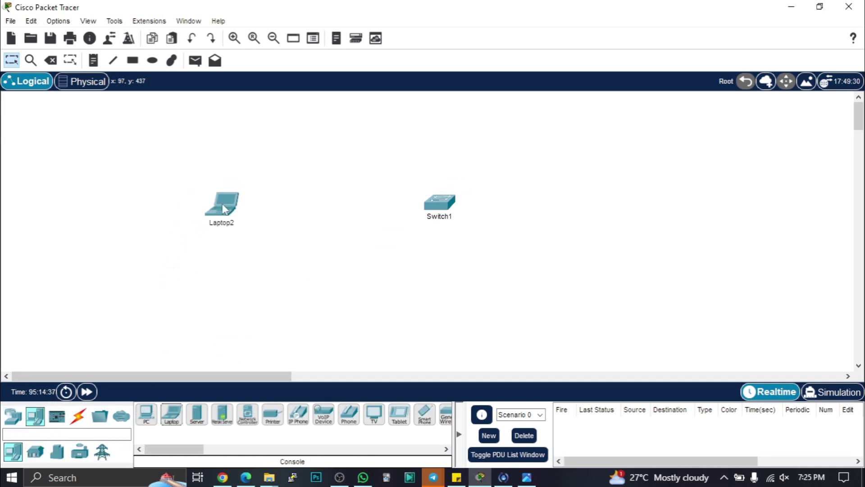
click(78, 415)
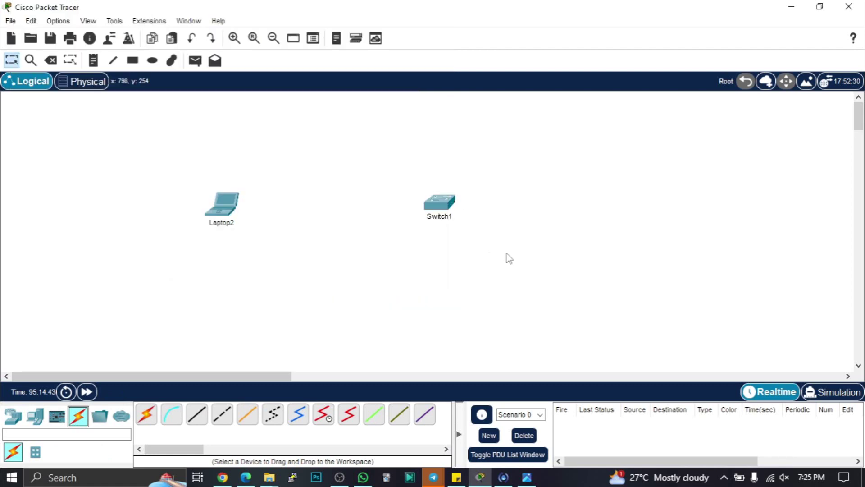
- Run a console cable from the laptop's RS 232 port to Switch1's Console port
click(171, 415)
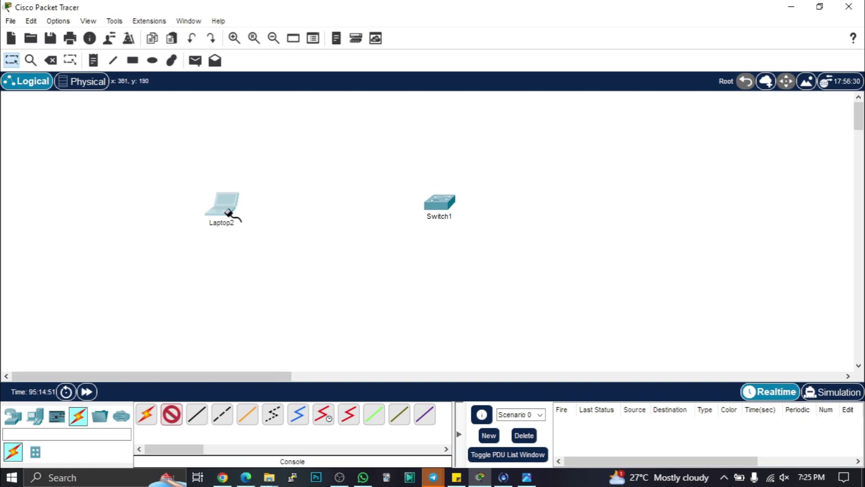
click(227, 210)
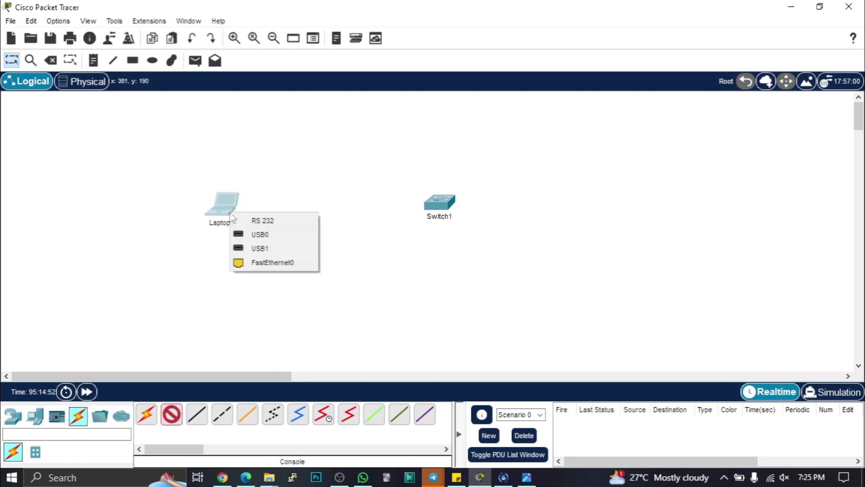
click(258, 221)
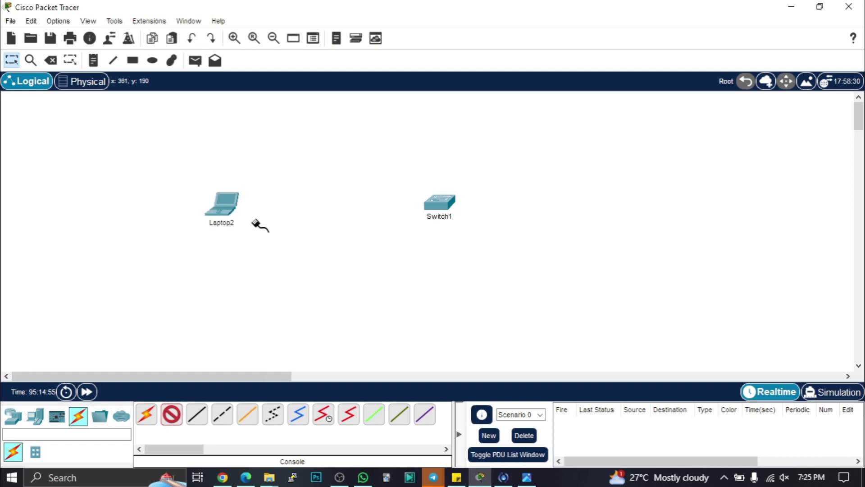
click(439, 203)
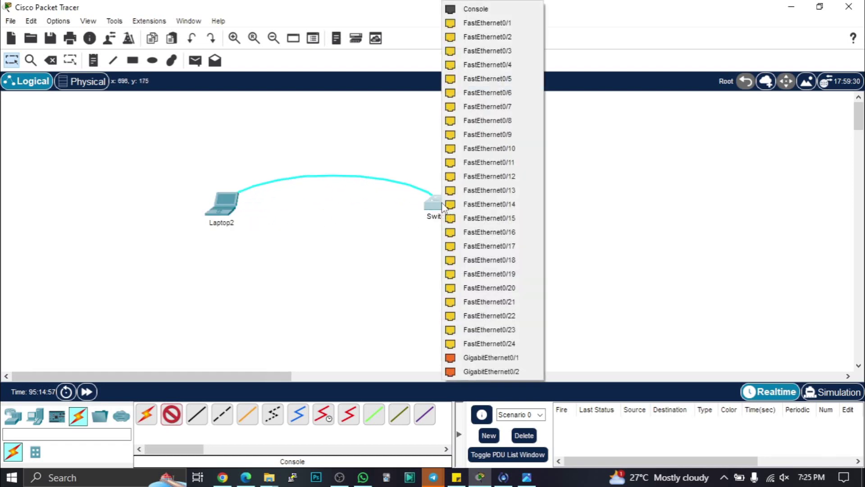
click(469, 10)
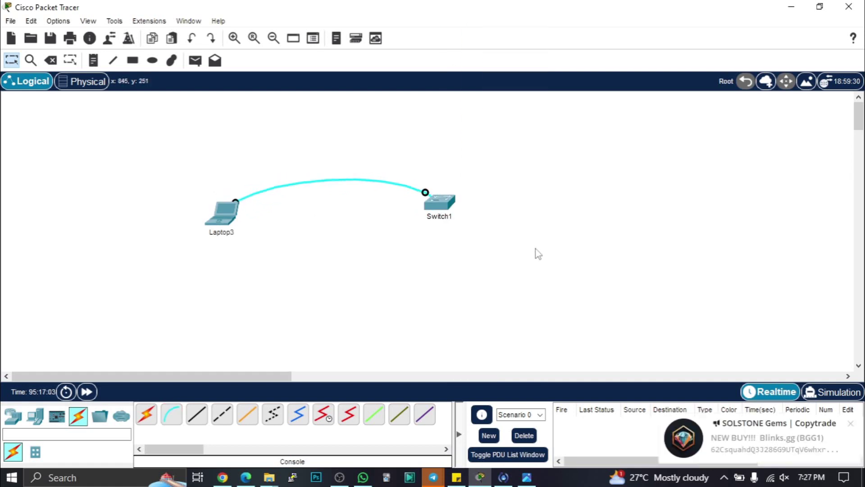
- Start a maximized laptop Terminal session at 9600 baud, 8 data bits, no parity, 1 stop bit
click(231, 221)
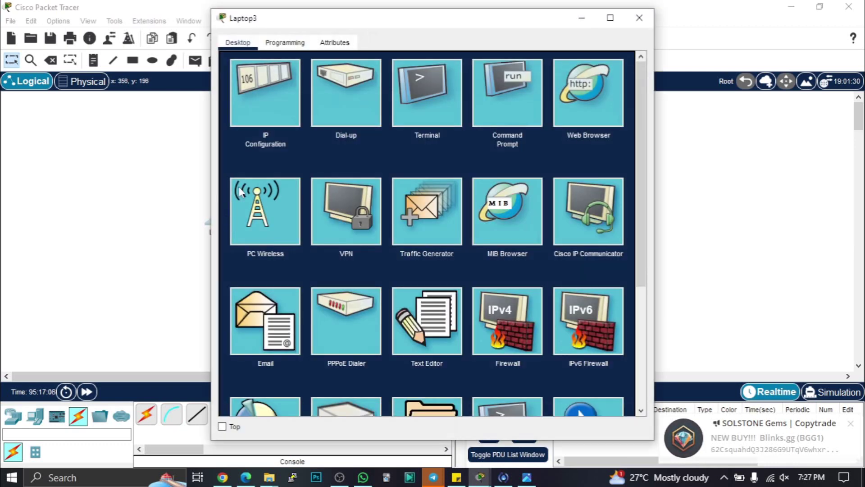
click(433, 95)
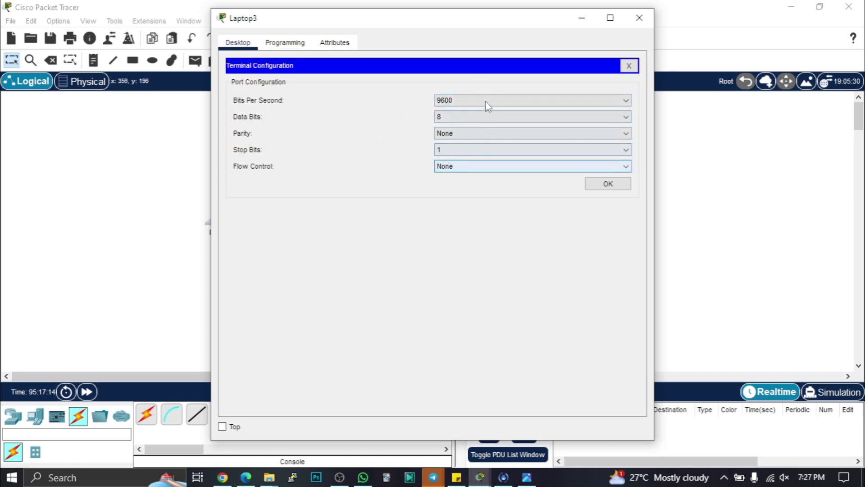
click(608, 184)
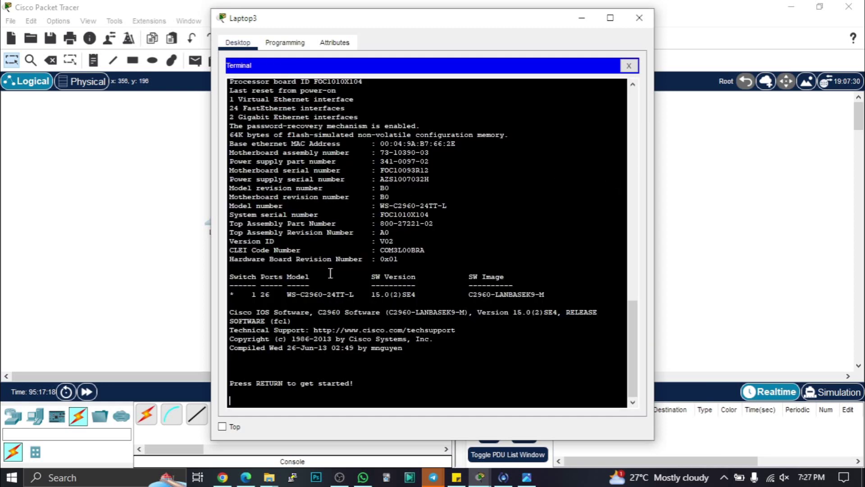
drag(352, 19, 424, 11)
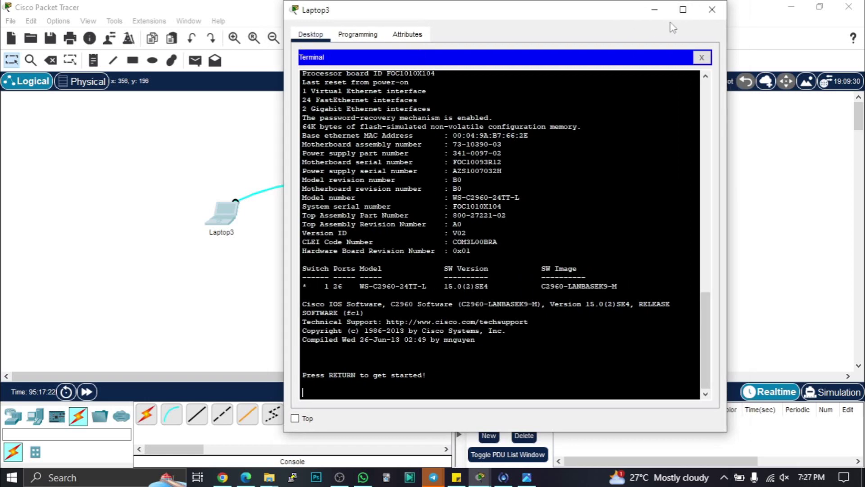
click(683, 10)
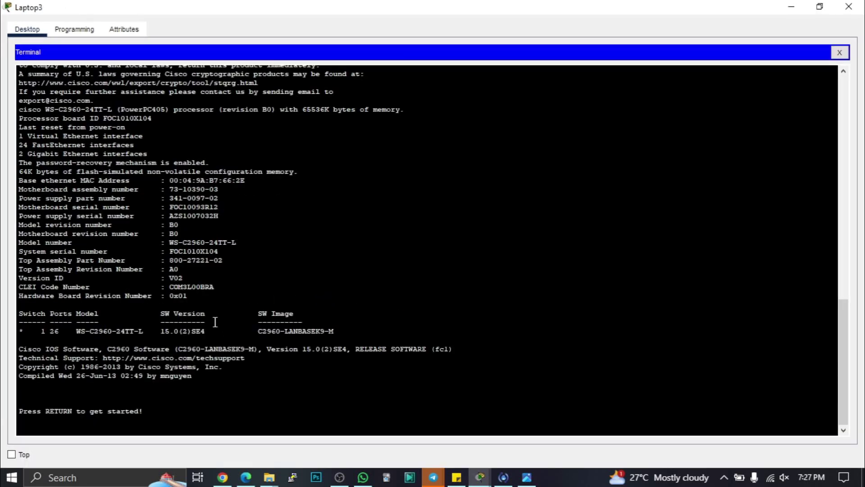
- Wake the switch console and run enable to reach privileged mode
key(Return)
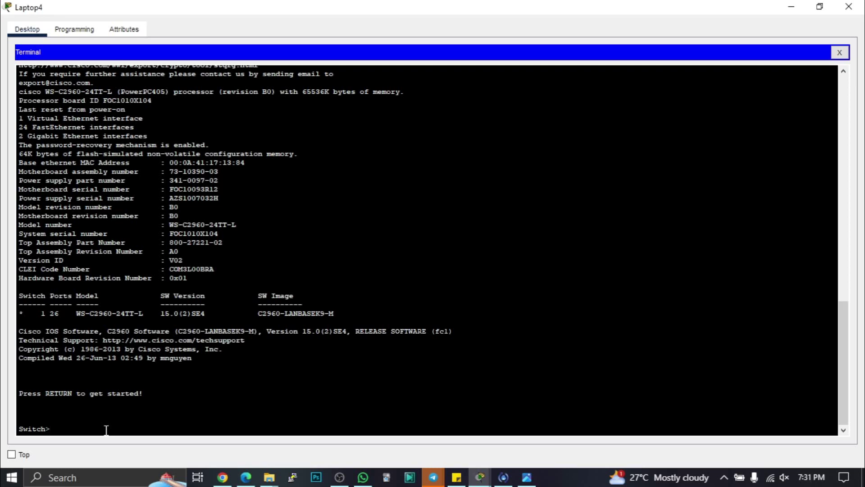
text(en)
key(Tab)
key(Return)
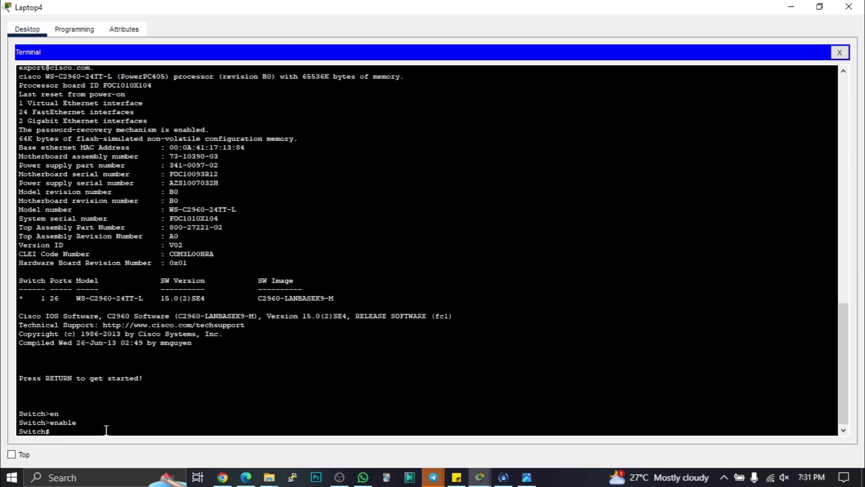
- Run configure terminal, fixing the typo, to enter global configuration mode
text(configure th)
key(Tab)
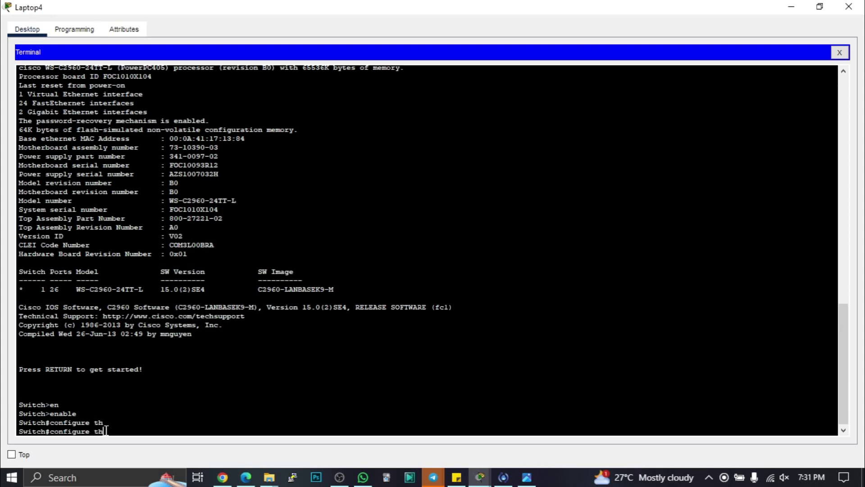
key(BackSpace)
text(e)
key(Tab)
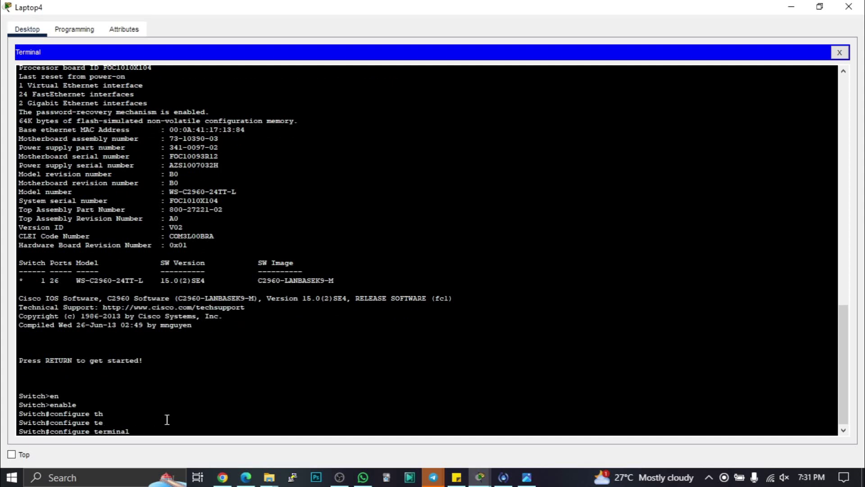
key(Return)
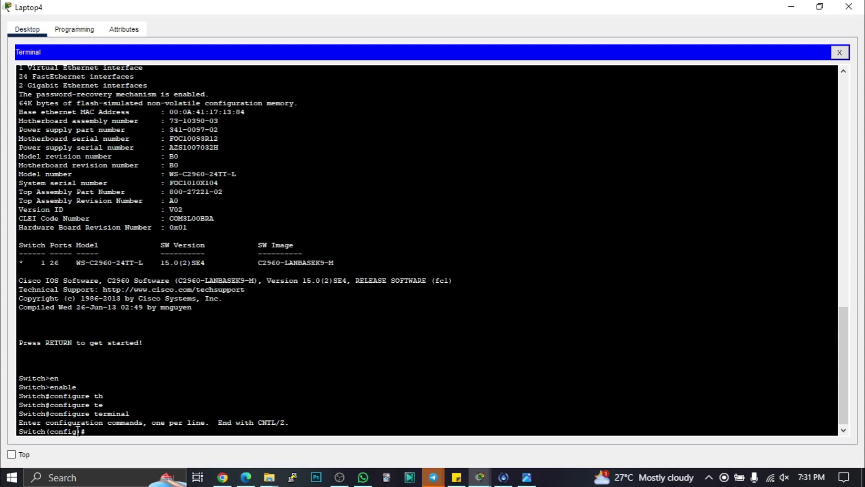
drag(77, 432, 51, 430)
click(93, 431)
click(526, 479)
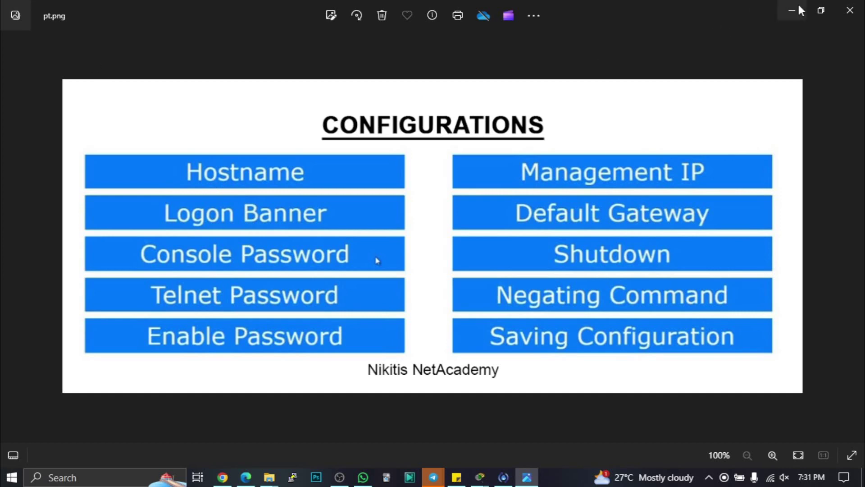
click(526, 477)
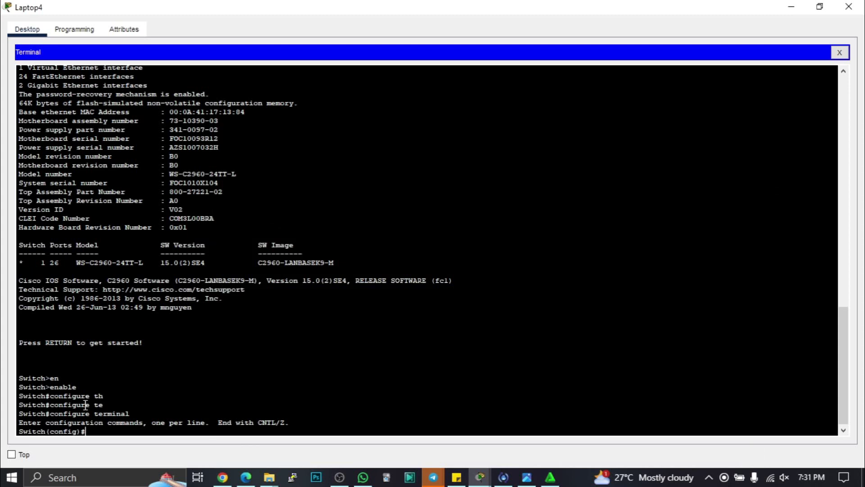
- Set the switch hostname to NikitisS1 and bring the CONFIGURATIONS slide forward
text(host)
key(Tab)
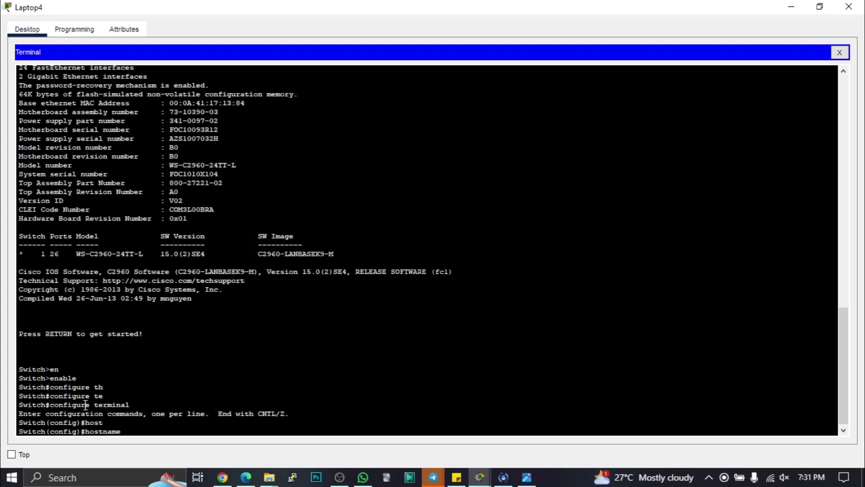
text(NikitisS1)
key(Return)
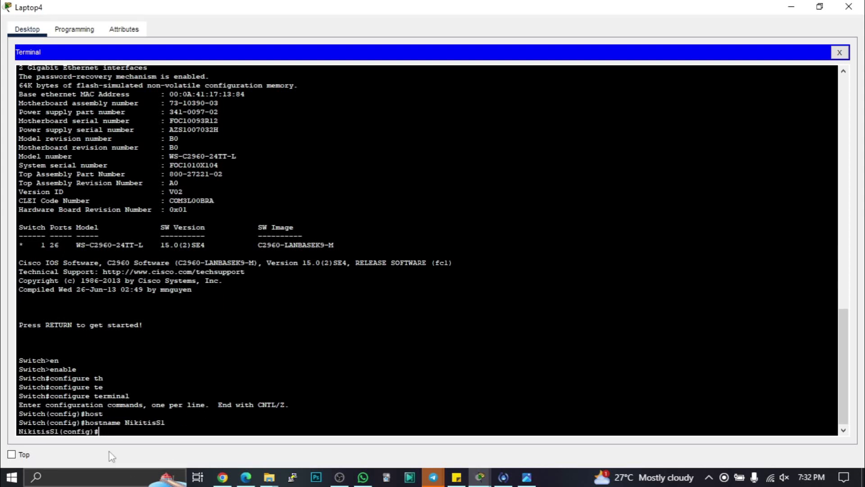
drag(58, 432, 18, 432)
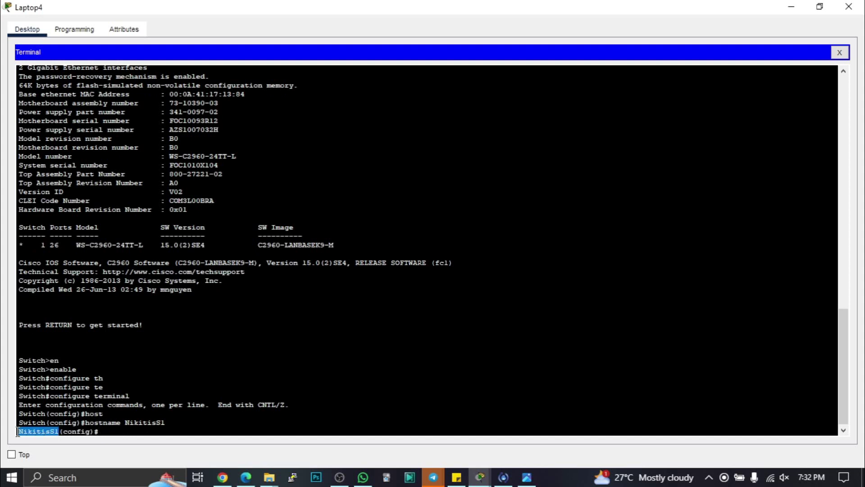
click(110, 431)
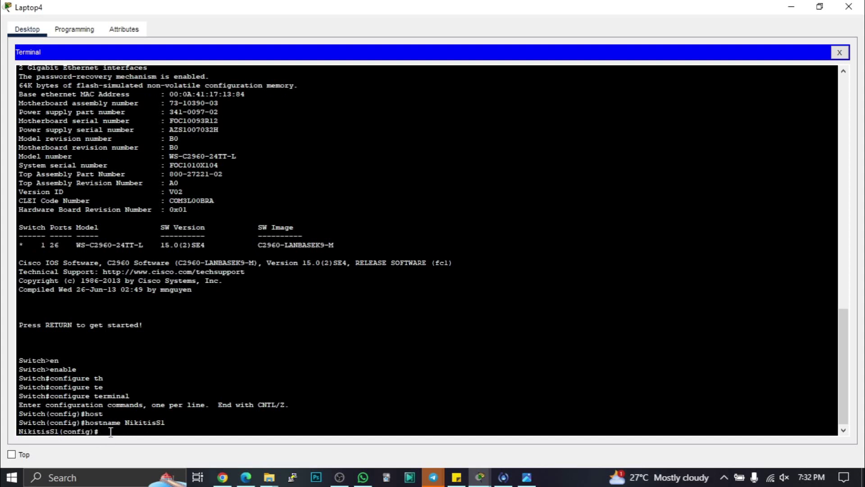
click(523, 478)
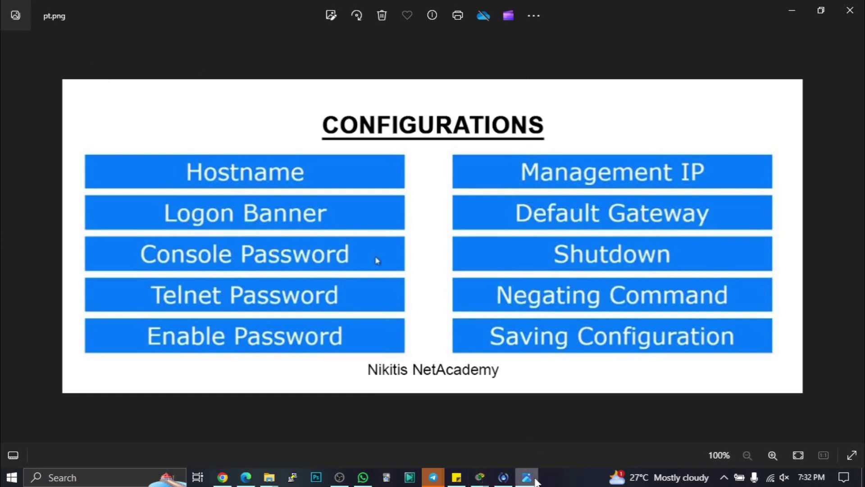
- Minimize the Photos slide to get back to the laptop terminal
mouse_move(536, 479)
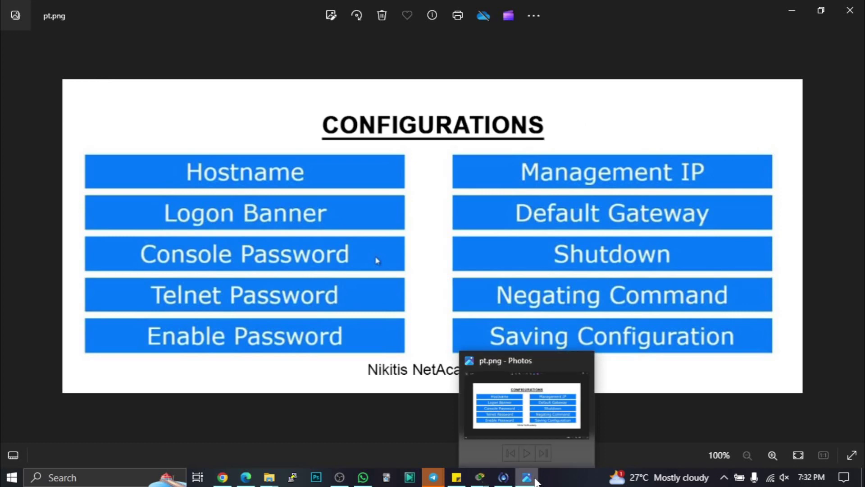
click(536, 479)
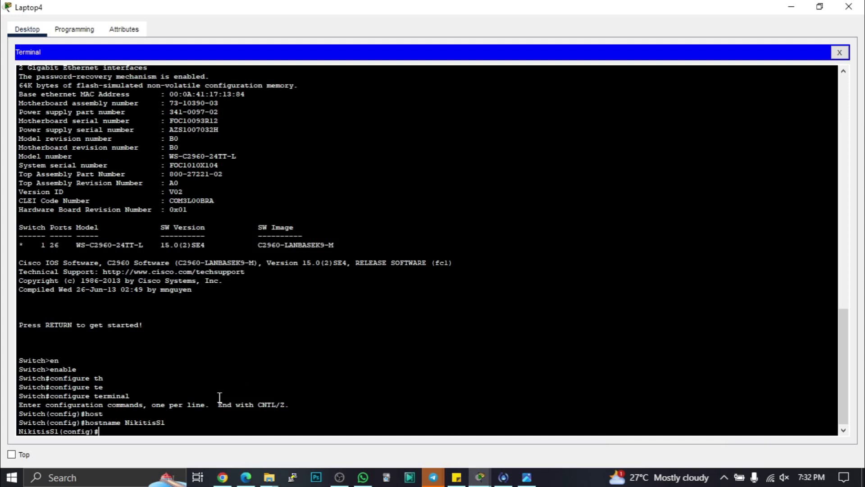
- Type banner motd with '@ PLEASE YOU NEED PERMISSION TO LOGIN @', correcting typos
text(banner)
key(Tab)
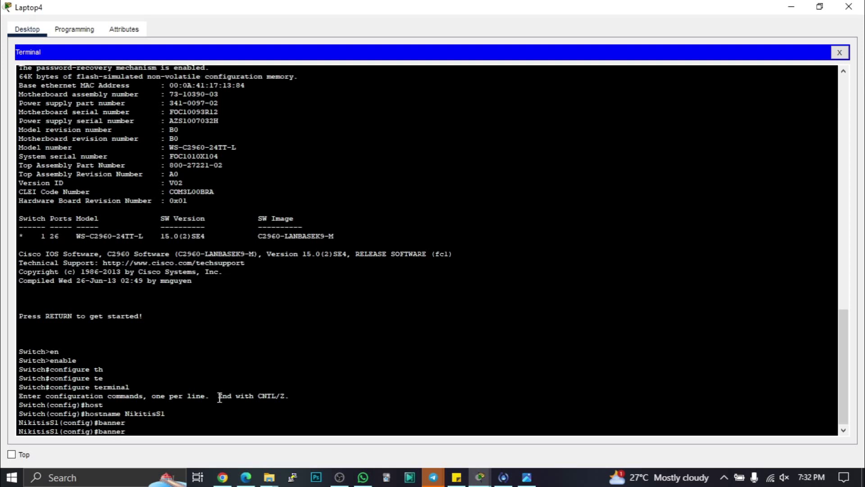
text(motd)
key(Tab)
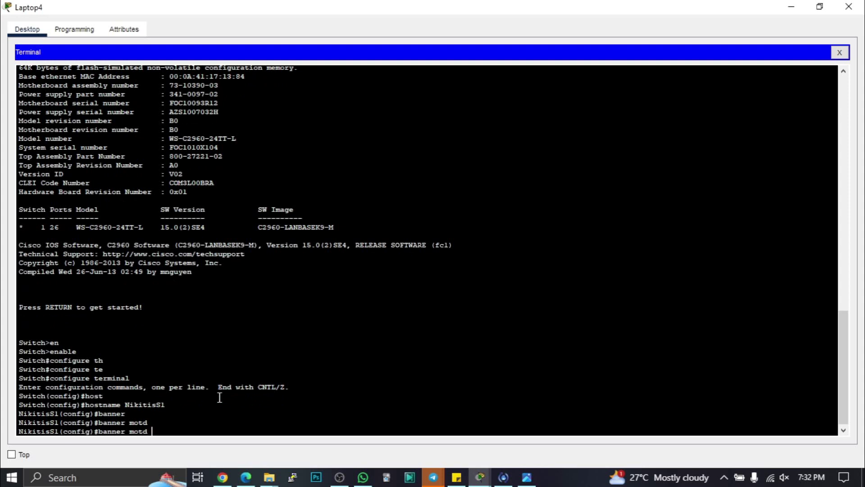
text(@)
text( T)
text(HIS)
key(BackSpace)
key(BackSpace)
key(BackSpace)
key(BackSpace)
text(PLEASE)
text( IS)
key(BackSpace)
key(BackSpace)
text(HI)
key(BackSpace)
key(BackSpace)
key(BackSpace)
text(YI)
key(BackSpace)
text(OU NEED PERMISSIO)
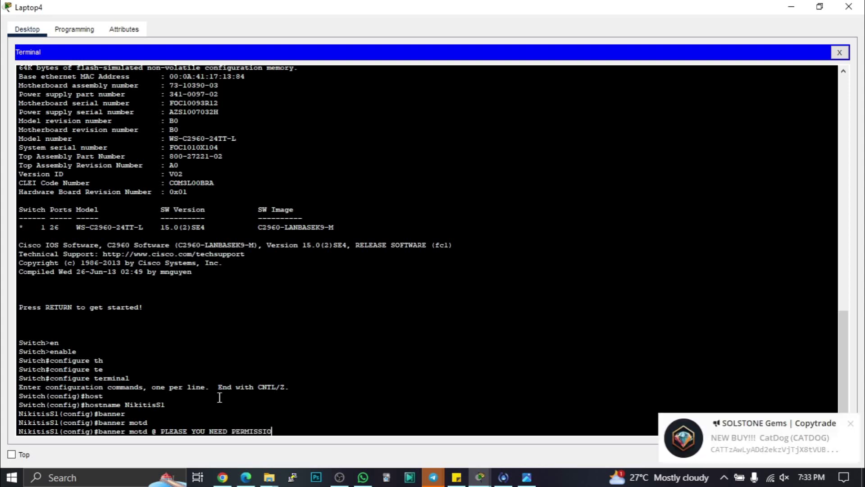
text(N TO)
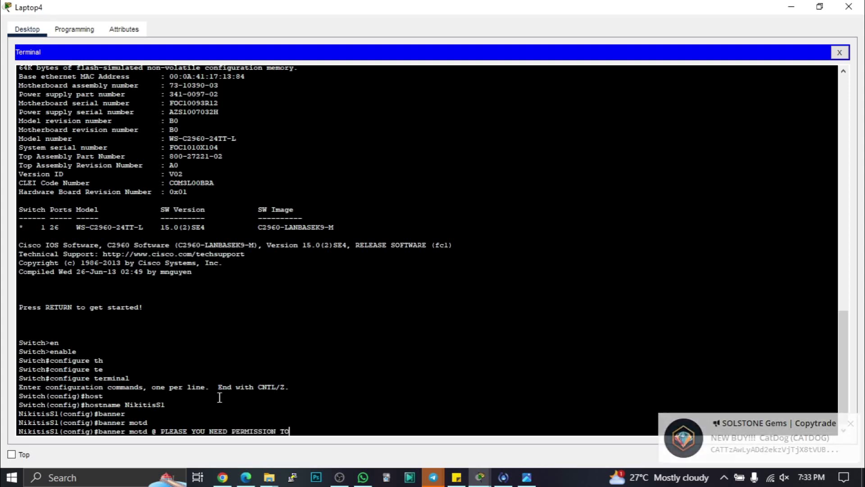
text( LOGIN)
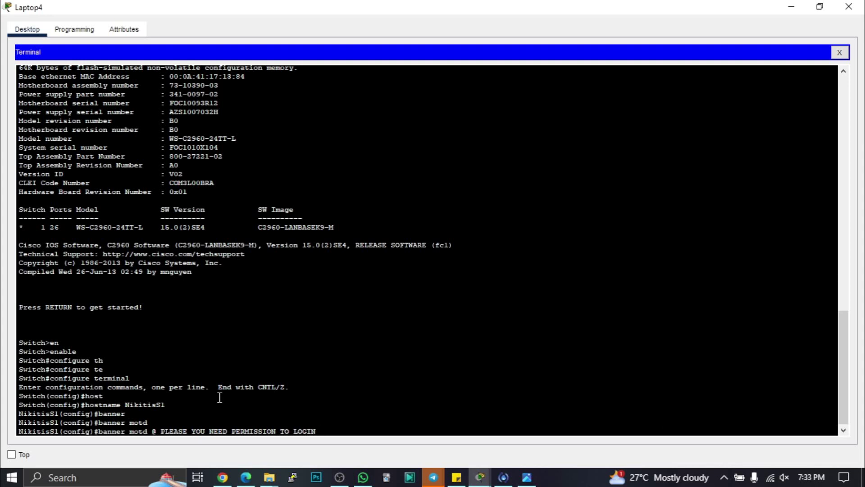
text(@)
- Check the @ delimiters and banner text, then submit the MOTD banner
drag(332, 432, 322, 426)
click(156, 431)
double_click(156, 430)
click(330, 432)
drag(273, 433, 209, 433)
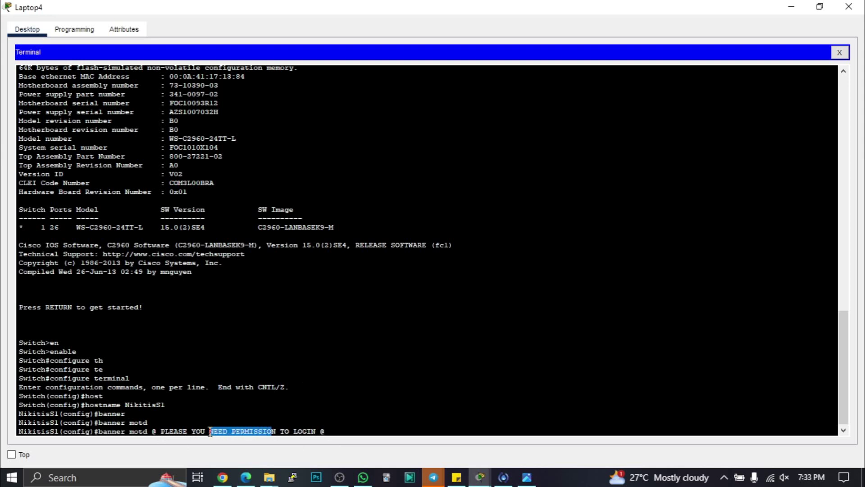
click(343, 431)
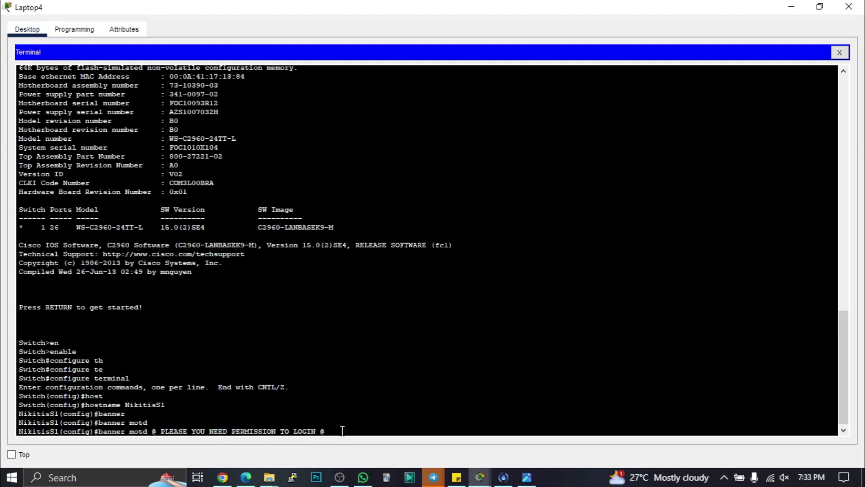
key(Return)
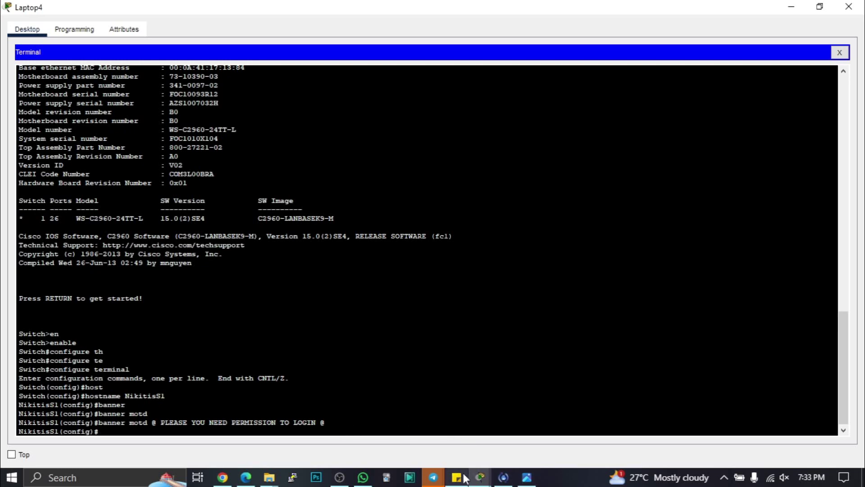
click(527, 477)
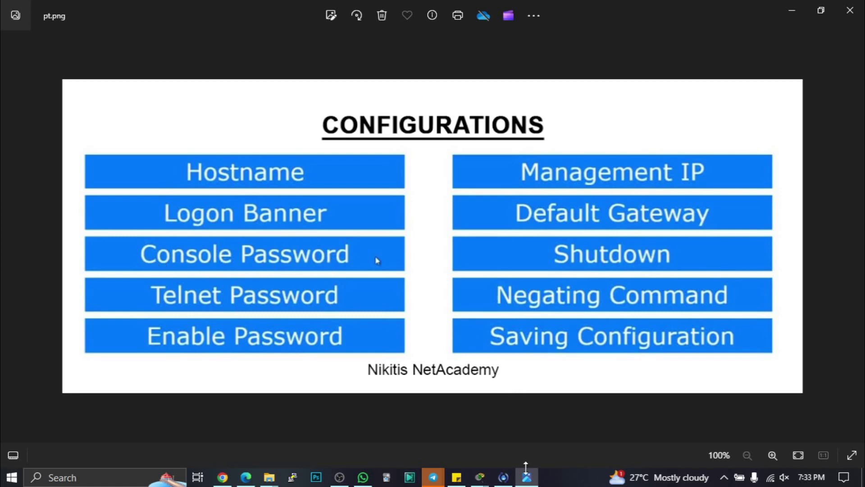
click(480, 477)
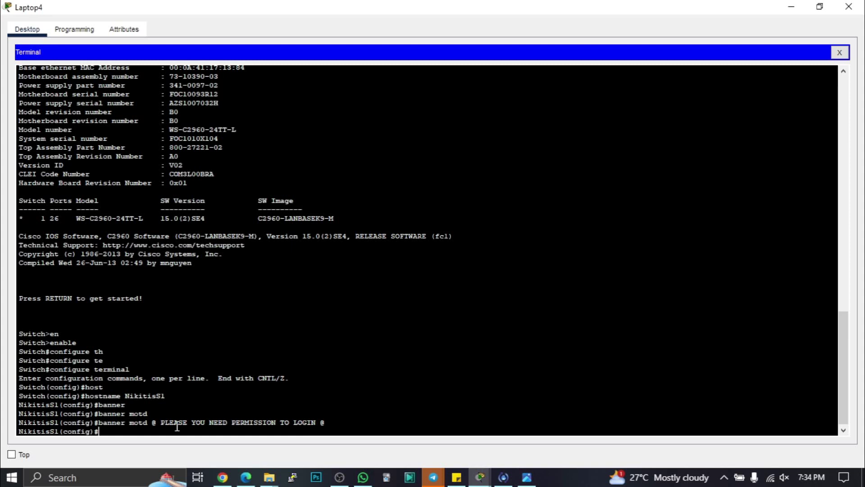
- Enter line console 0 and set its password
key(Tab)
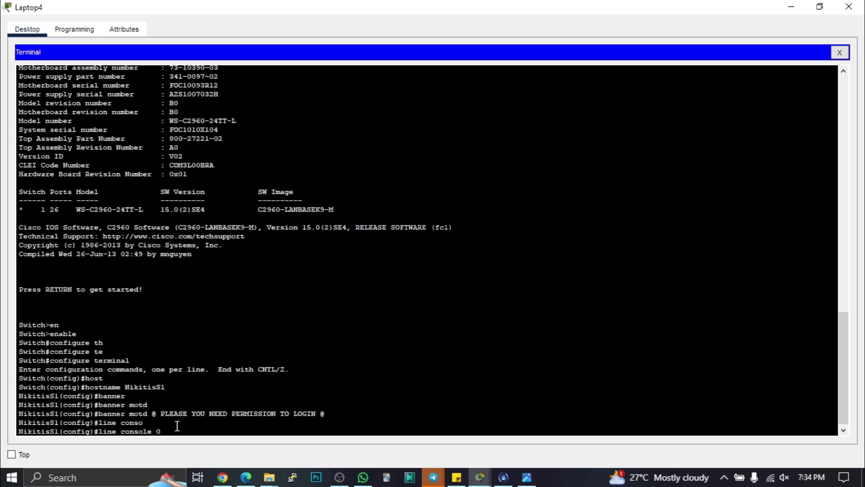
key(Return)
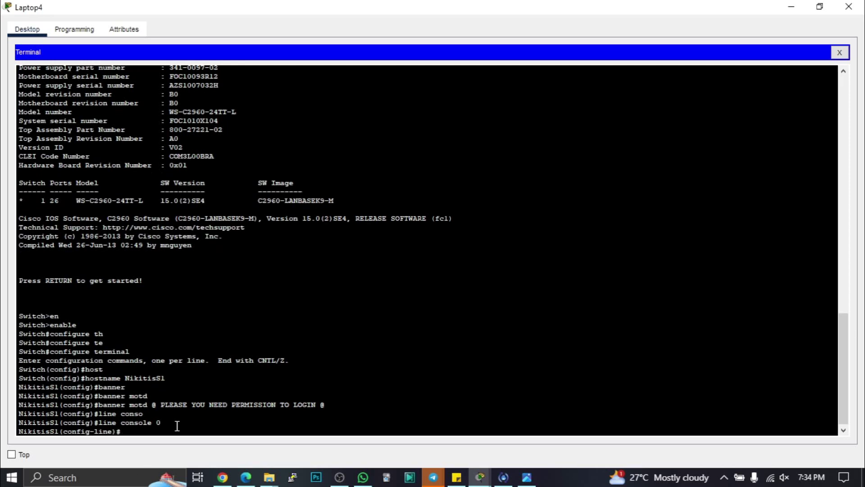
key(Tab)
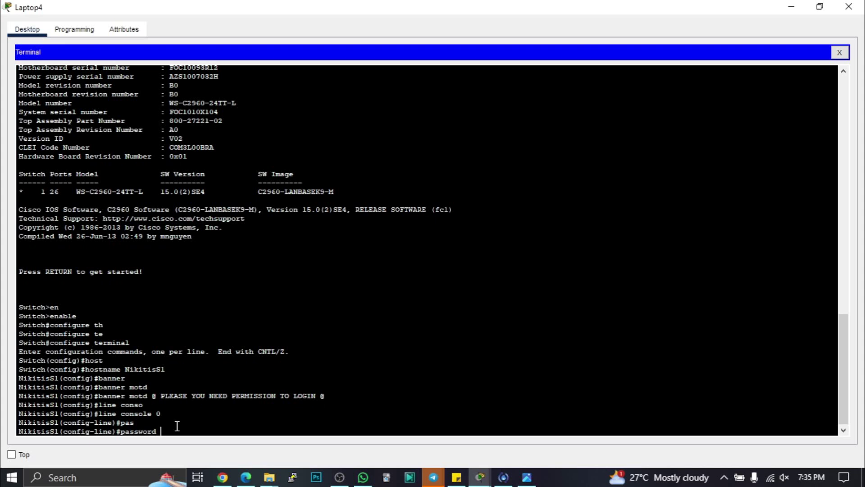
key(Return)
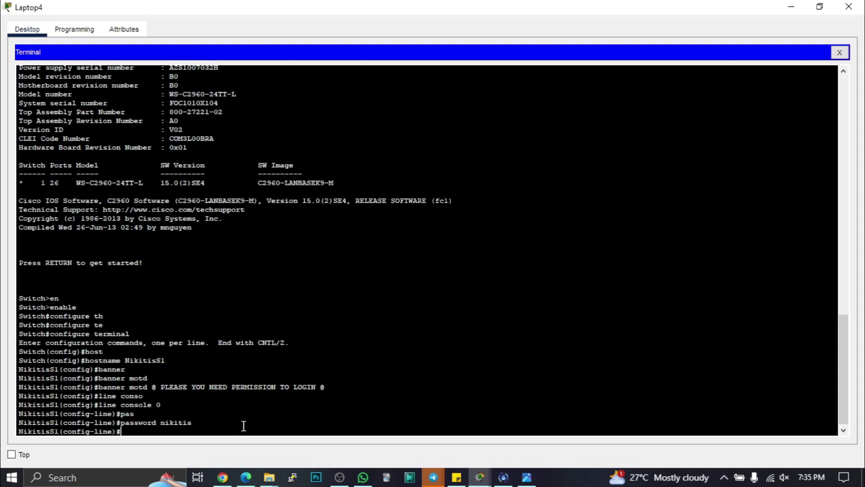
- Enable login on console line 0 and exit to global configuration
text(login)
key(Return)
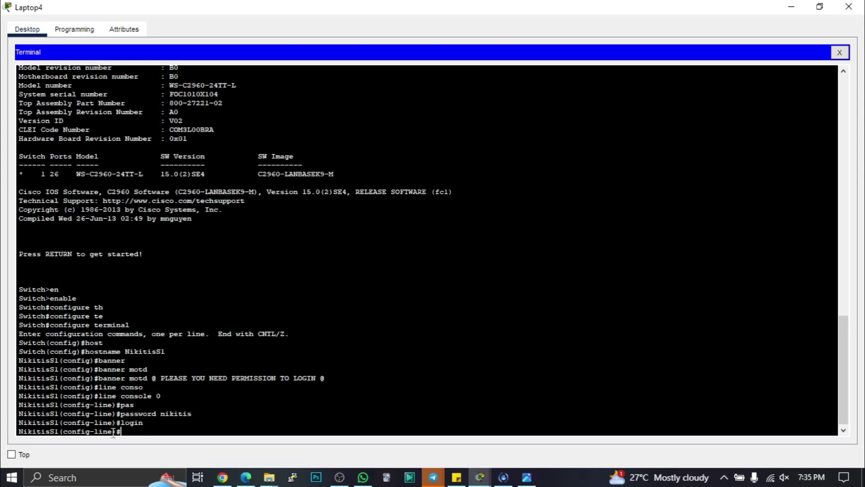
drag(112, 432, 63, 432)
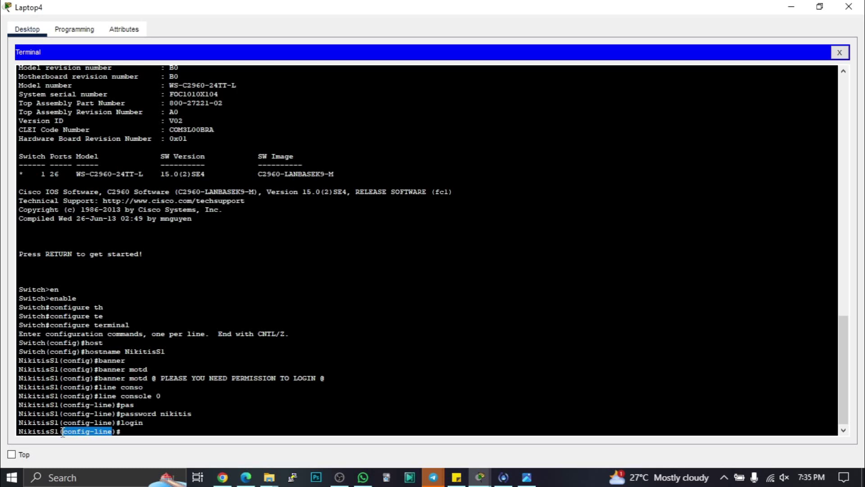
click(128, 432)
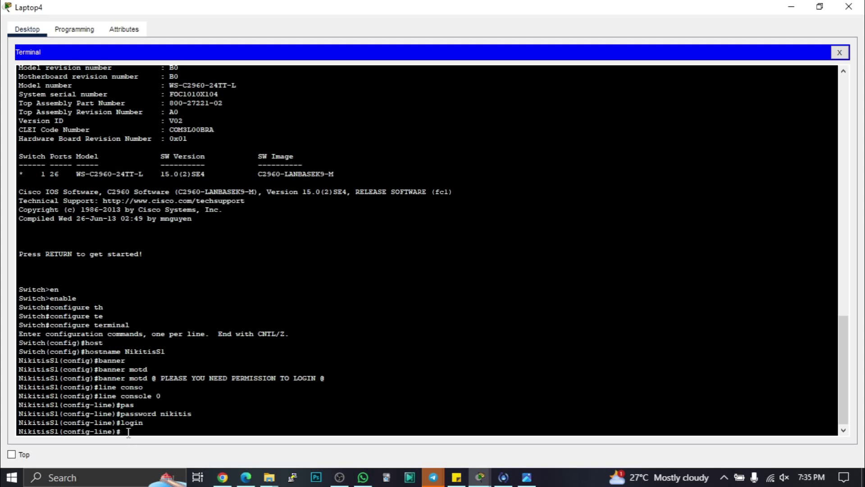
text(exi)
key(Tab)
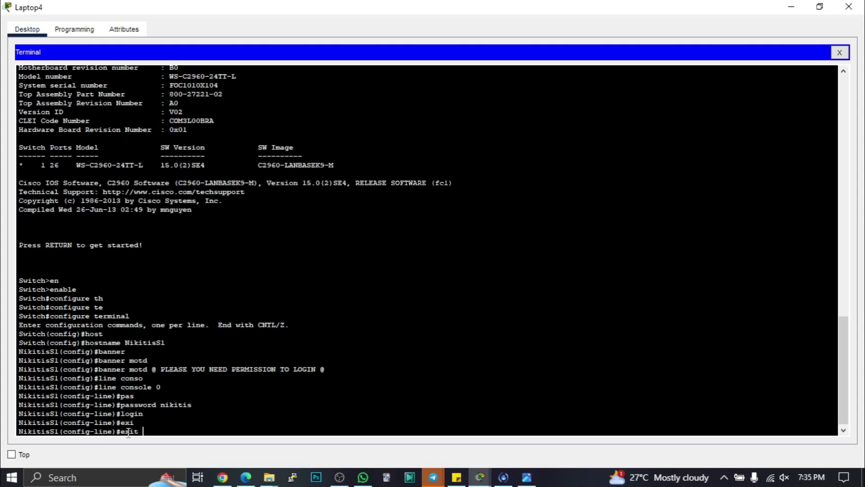
key(Return)
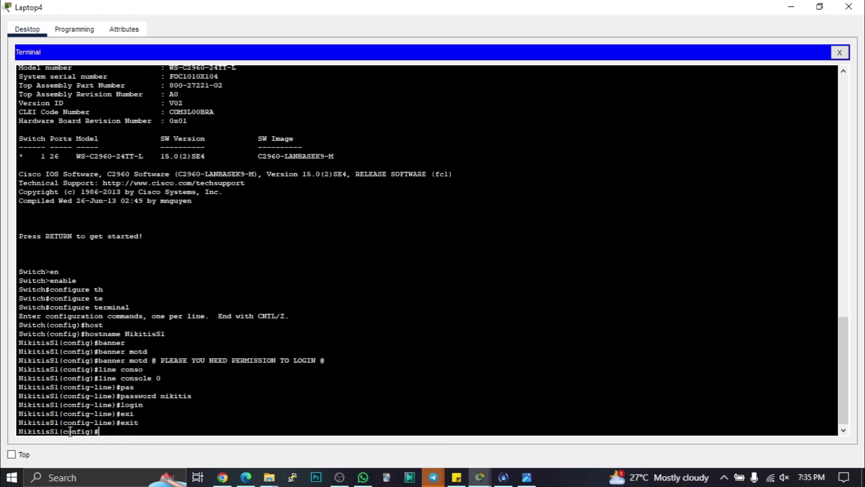
- Check the slide, then enter configuration for line vty 0 4
click(531, 474)
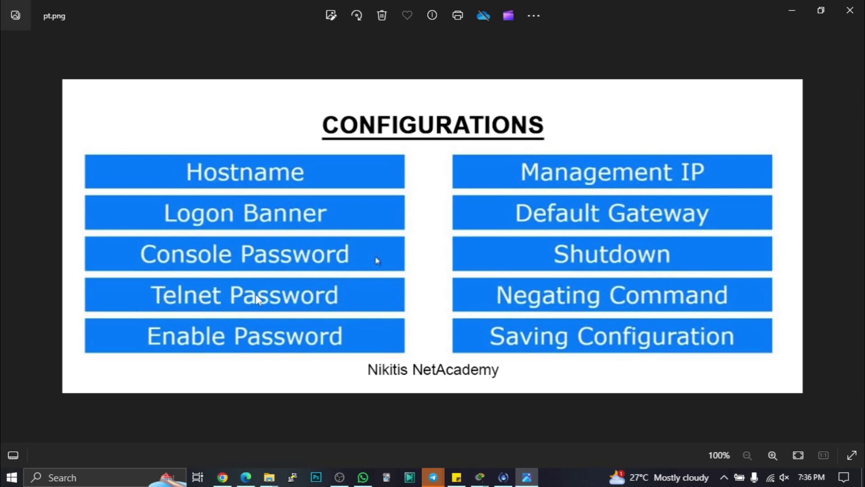
click(527, 477)
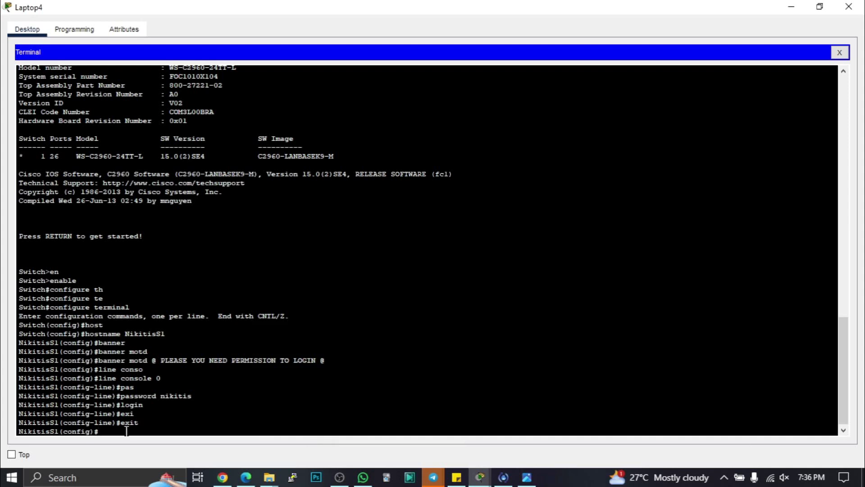
text(line vty 0 4)
drag(138, 431, 155, 432)
click(161, 431)
drag(151, 431, 155, 431)
click(158, 431)
drag(150, 431, 156, 429)
click(162, 428)
text(4)
key(Return)
- Set a password on the vty lines and enable login
text(p)
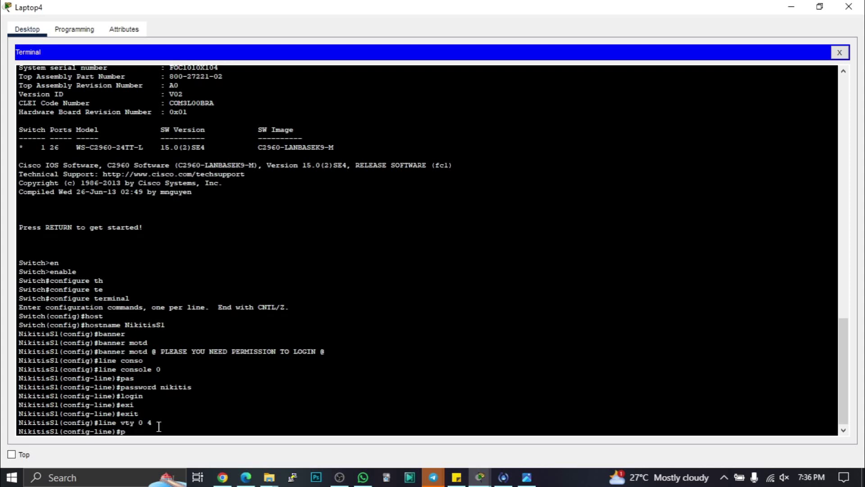
text(ass)
key(Tab)
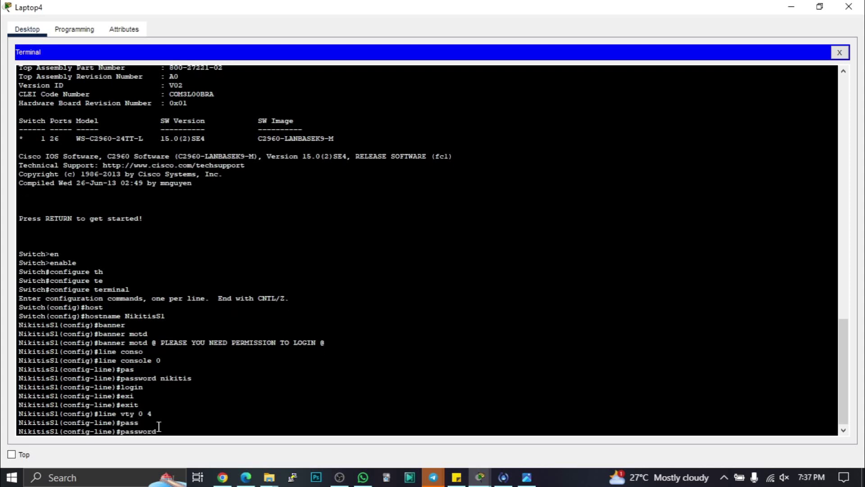
text(nikitis)
key(Return)
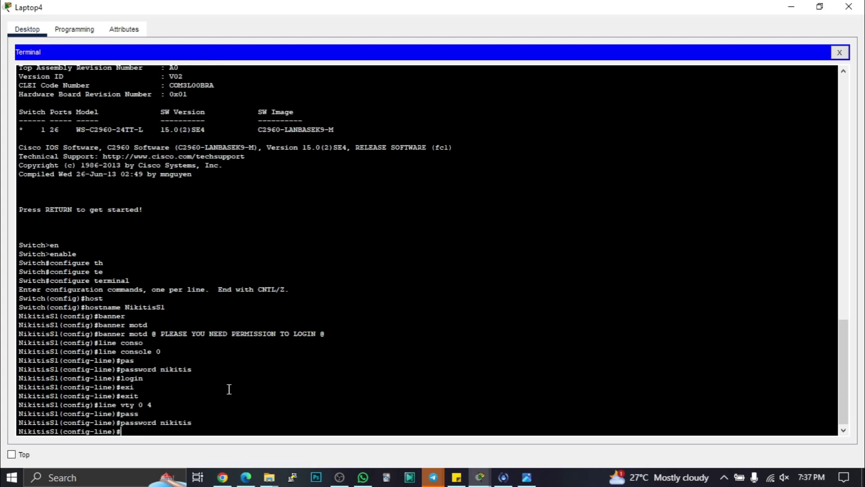
text(login)
key(Return)
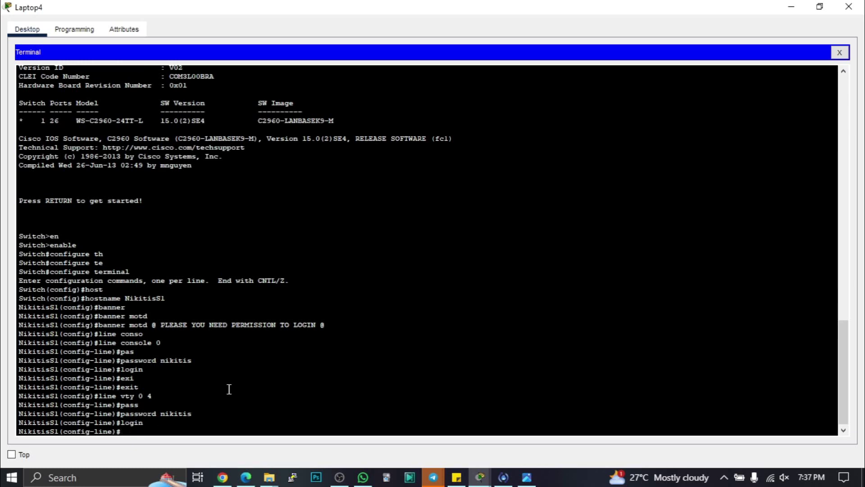
- Check the configurations slide, then exit line configuration back to global configuration
click(526, 482)
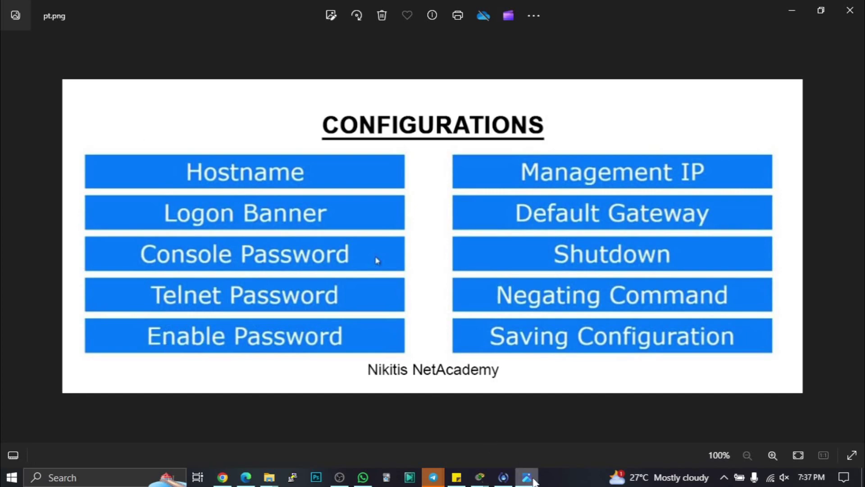
click(480, 477)
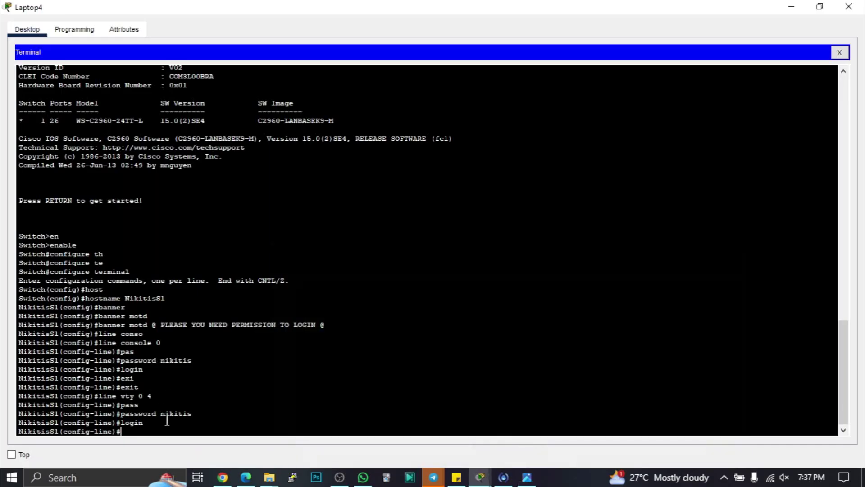
text(ex)
key(Tab)
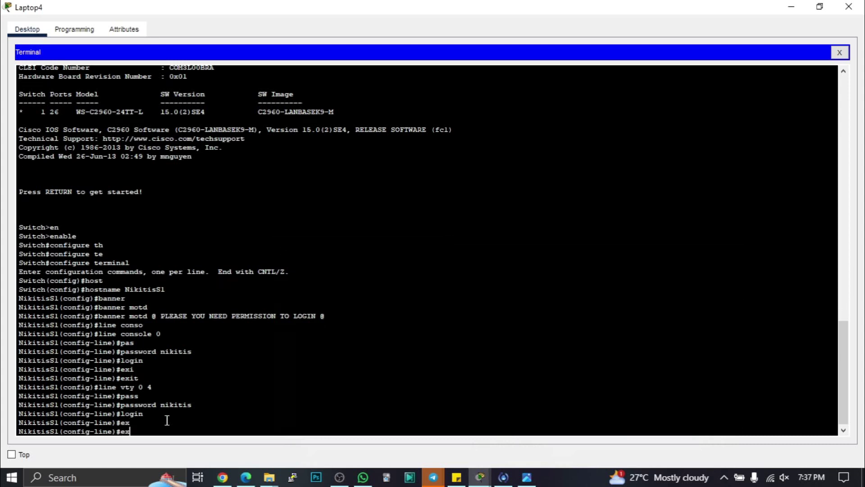
text(i)
key(Tab)
key(Return)
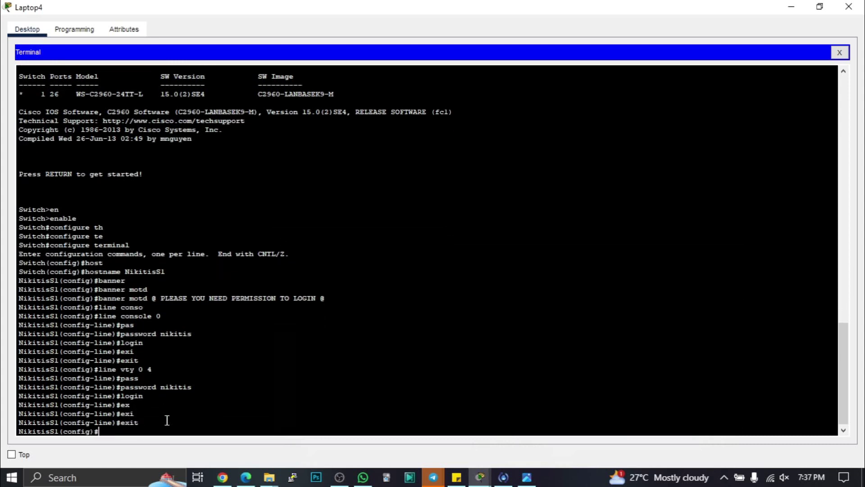
- Set the switch's enable password for privileged mode
text(en)
key(Tab)
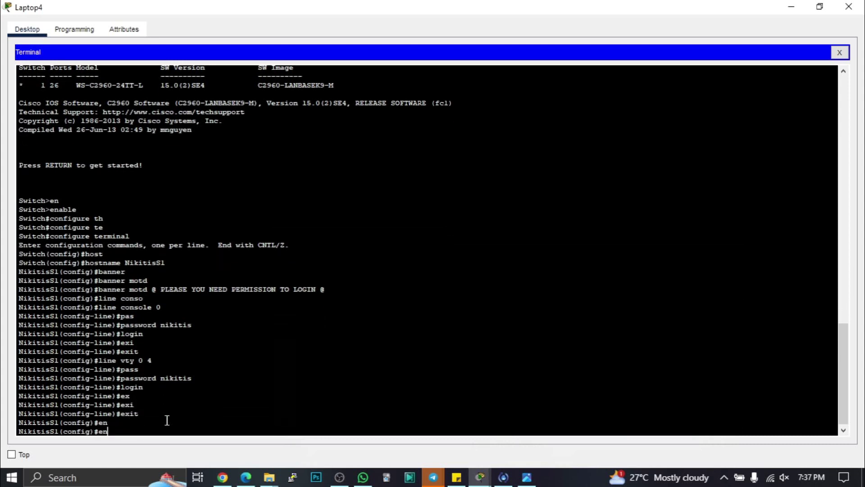
text(a)
key(Tab)
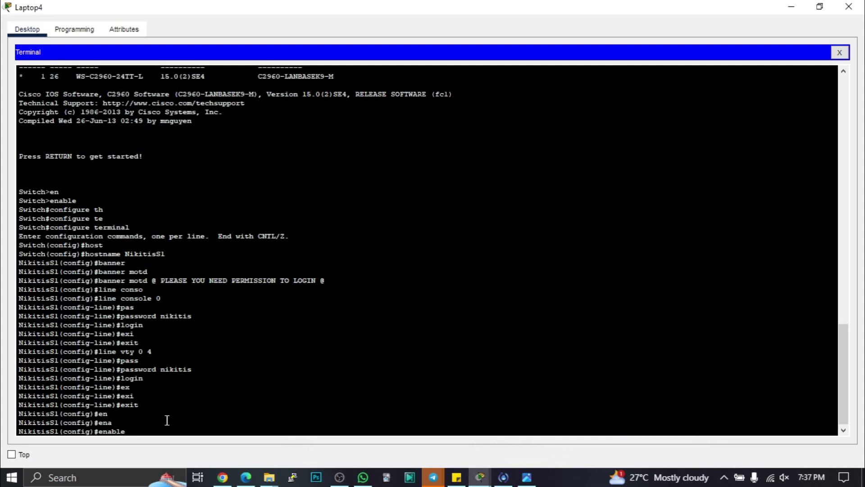
text(pa)
key(Tab)
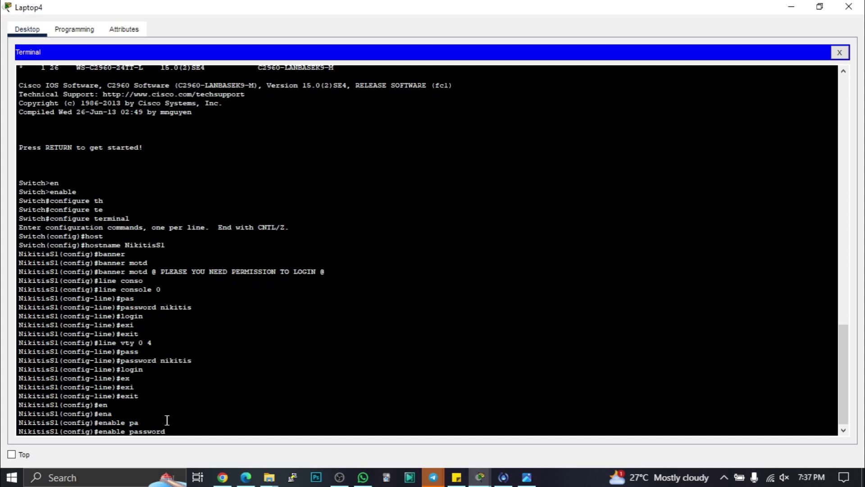
text(nikitis)
key(Return)
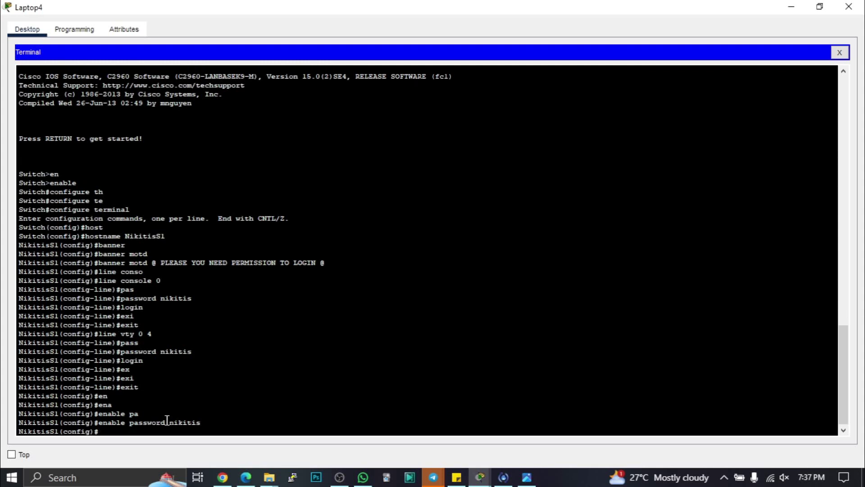
- Enter int vlan1 and assign it ip address 192.168.2.3 255.255.255.0
click(527, 478)
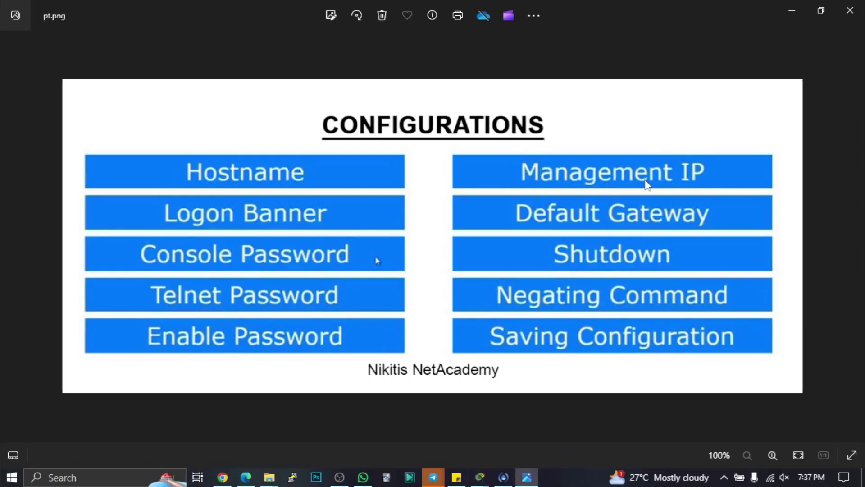
click(535, 482)
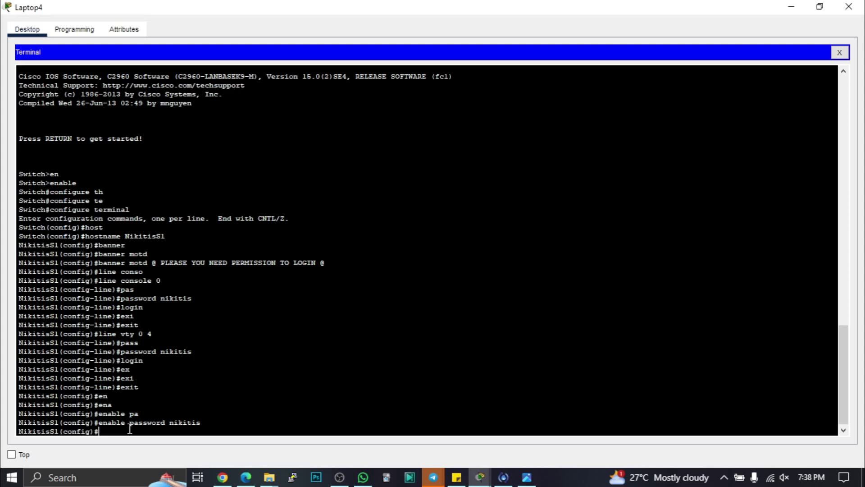
text(int vlan1)
key(Return)
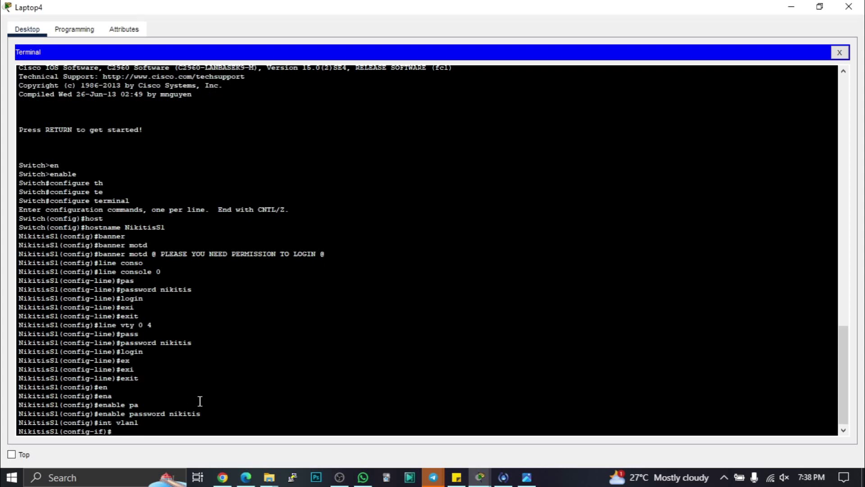
text(ip add)
key(Tab)
text(192)
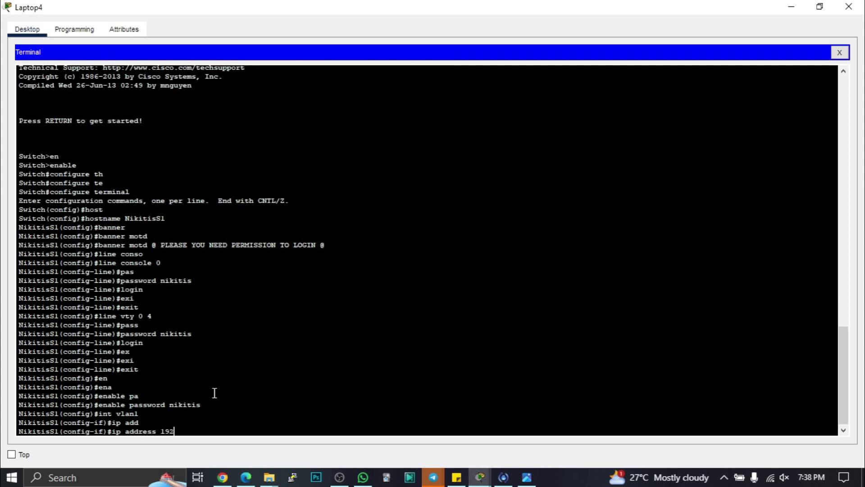
text(.168.2.3)
text(255.255.255.0)
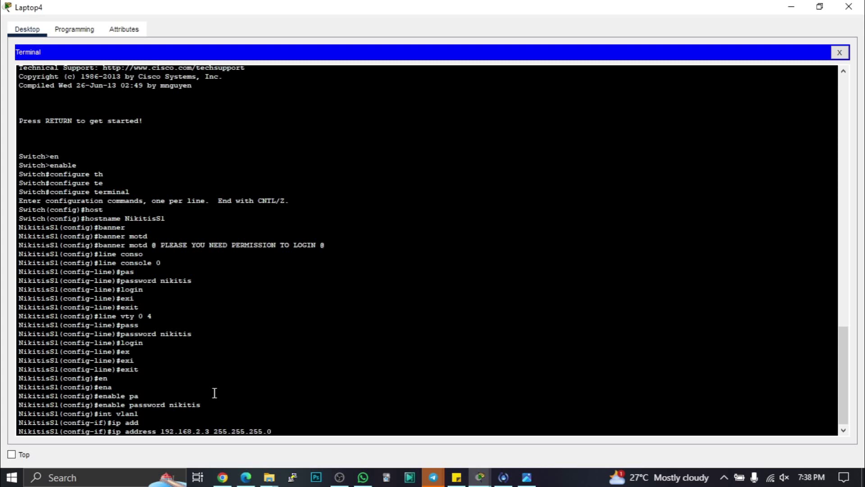
key(Return)
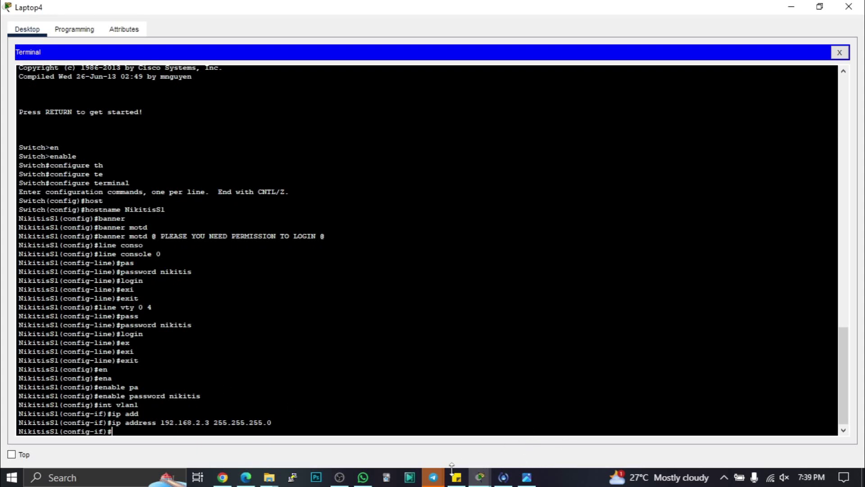
- Exit interface mode and set ip default-gateway 192.168.2.1 in global configuration
click(527, 476)
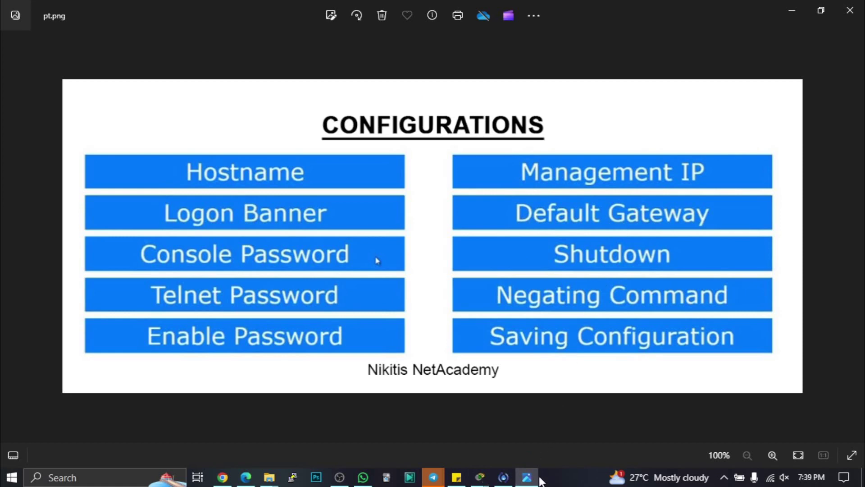
click(531, 478)
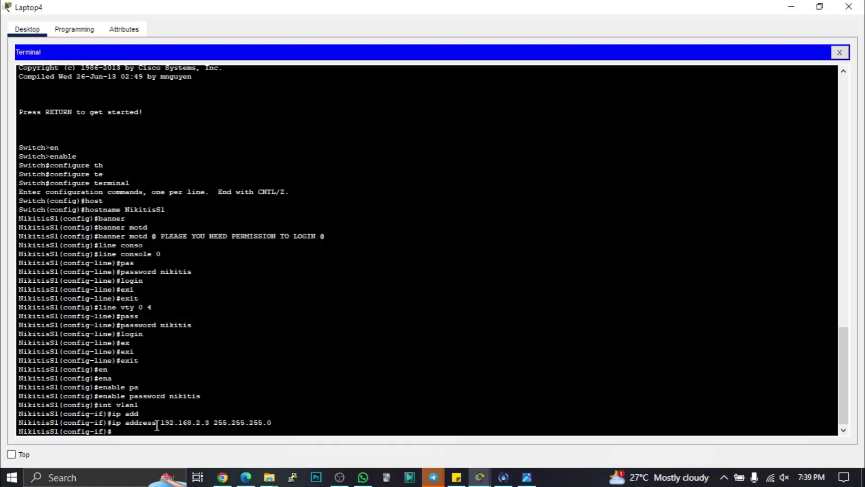
text(exi)
key(Tab)
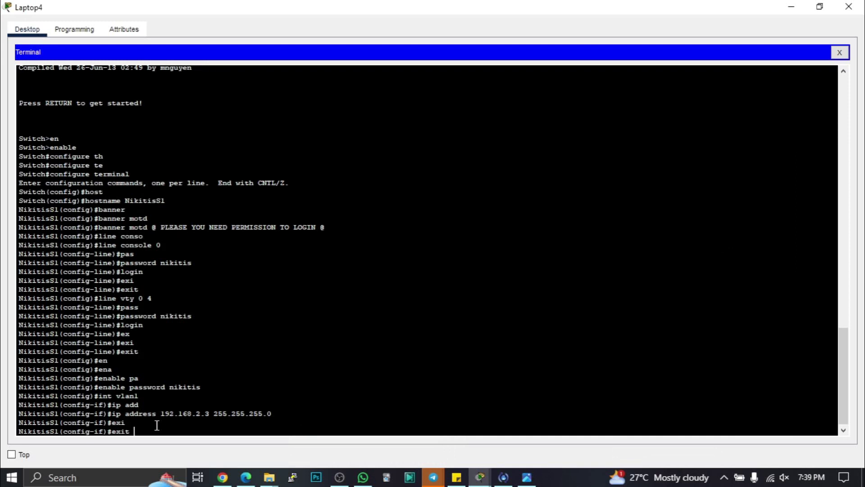
key(Return)
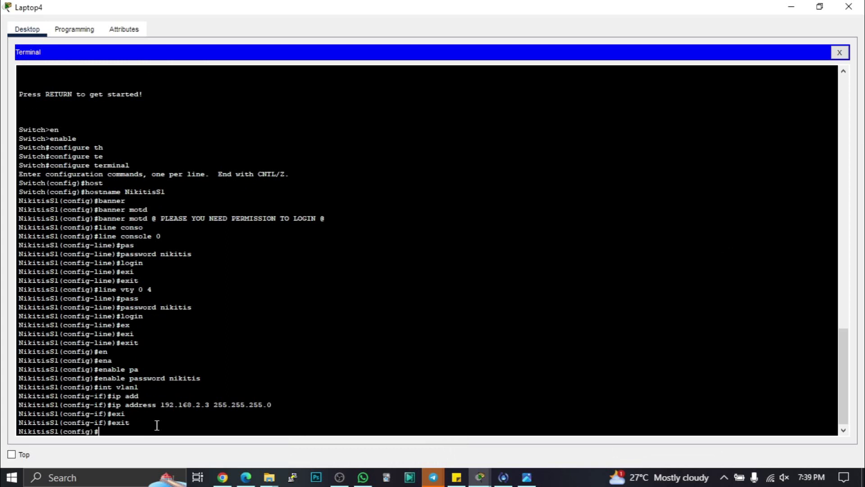
text(ip de)
key(Tab)
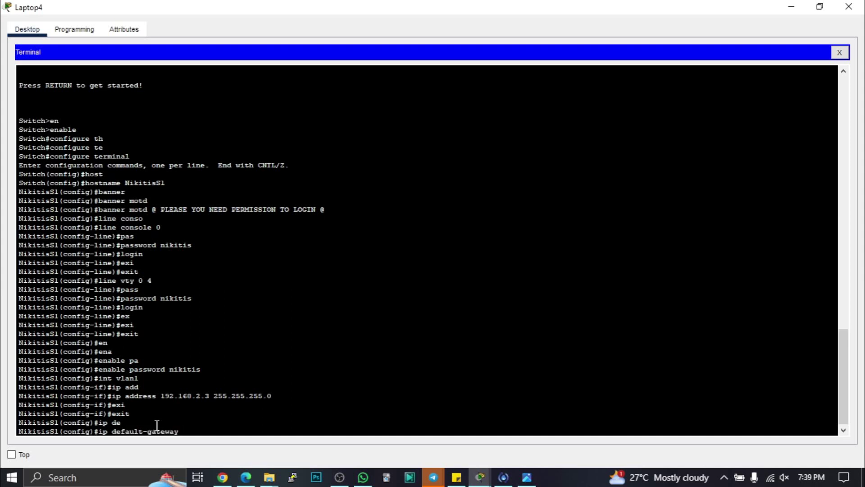
text(192.168.2.1)
key(Return)
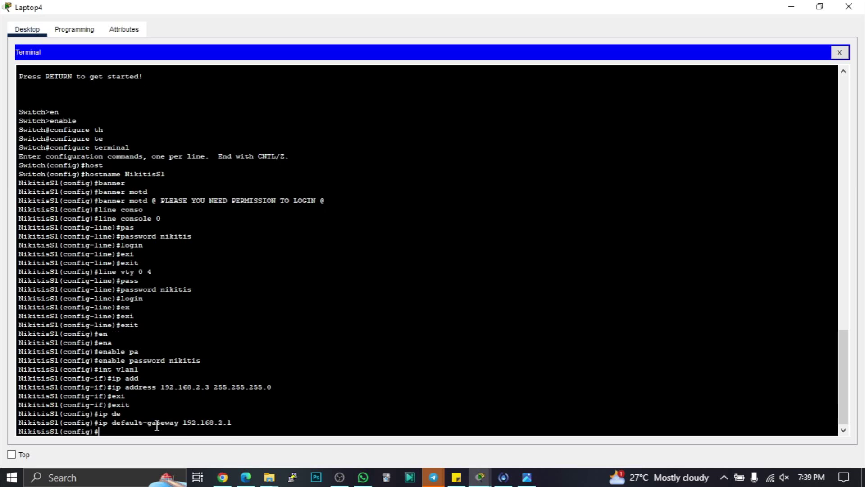
click(526, 477)
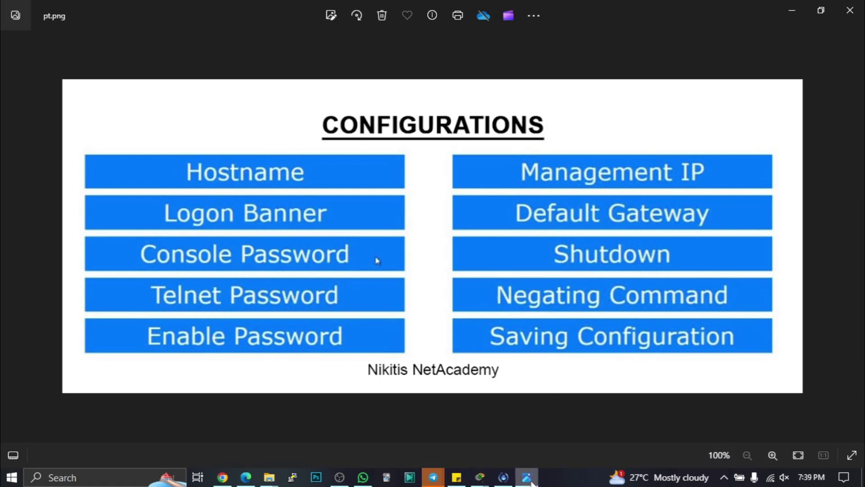
click(530, 480)
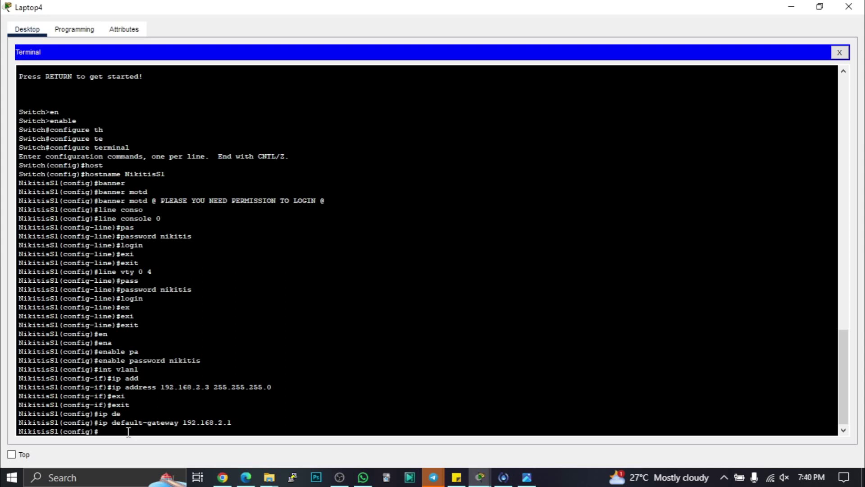
- Start a no shutdown at the global prompt, then erase the unfinished command
text(no sh)
key(Tab)
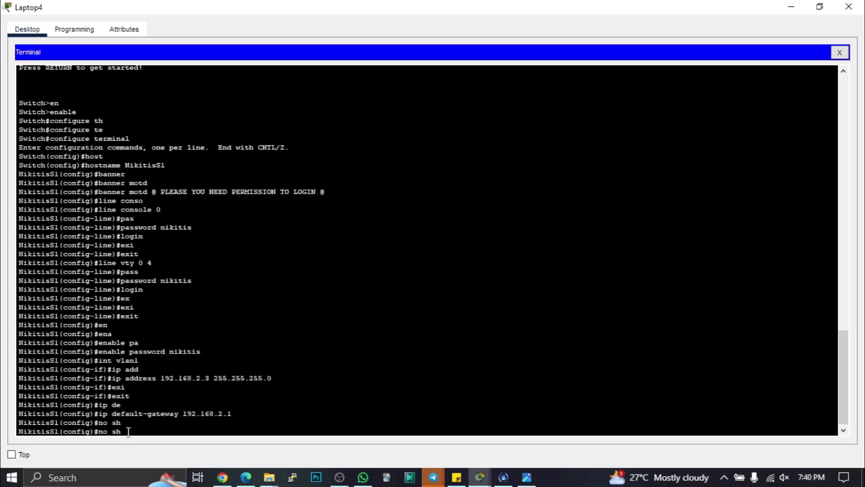
text(u)
key(Tab)
text(tdo)
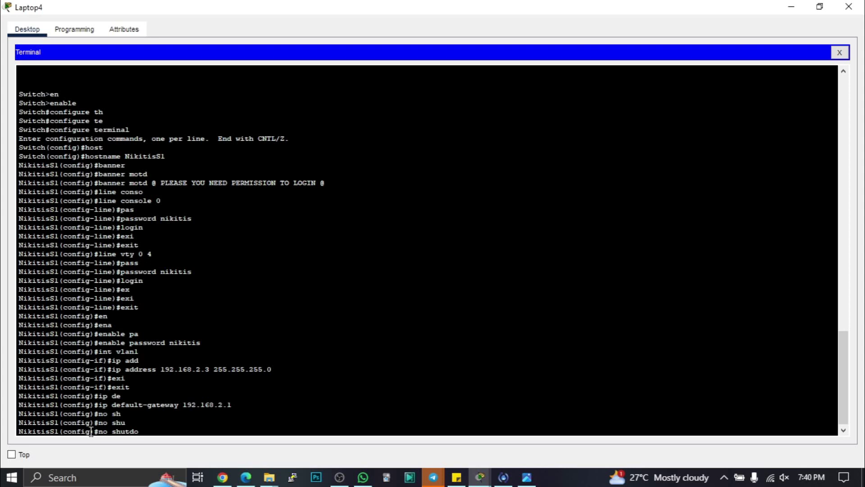
drag(91, 431, 67, 431)
click(147, 432)
key(BackSpace)
key(BackSpace)
key(BackSpace)
key(BackSpace)
key(BackSpace)
key(BackSpace)
key(BackSpace)
key(BackSpace)
key(BackSpace)
drag(117, 351, 138, 352)
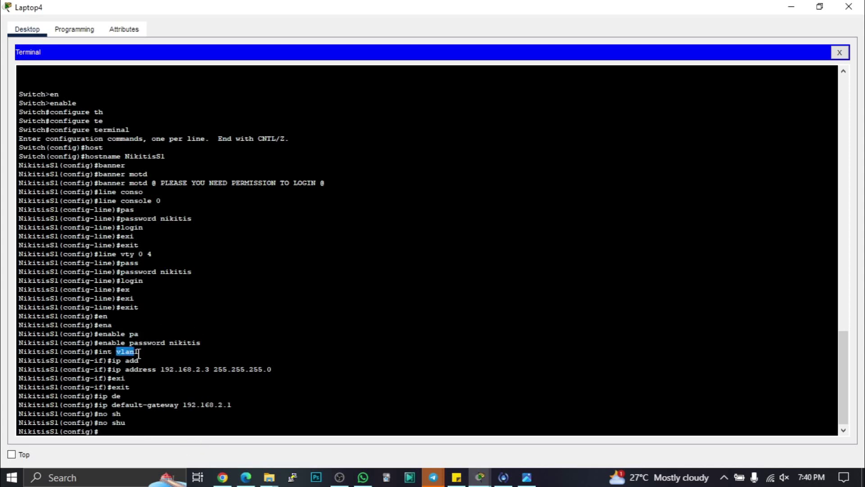
click(105, 434)
- Run int vlan 1 then no shutdown so Vlan1 changes state to up
text(int vlan 1)
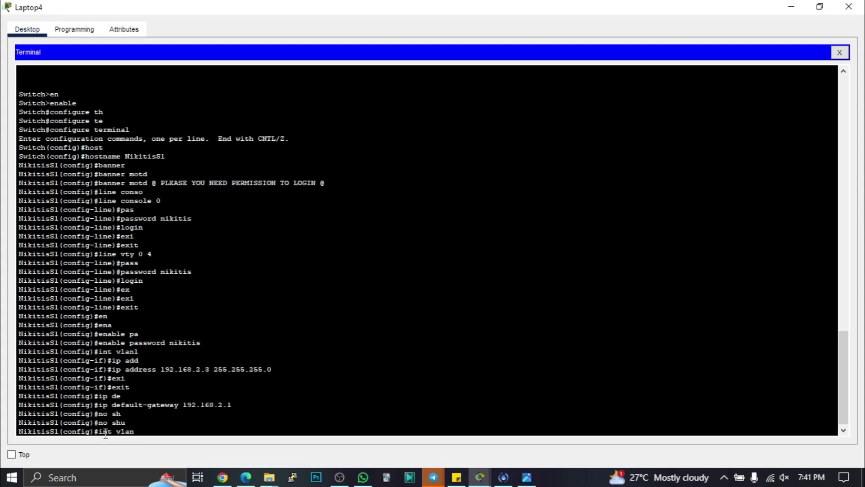
key(Return)
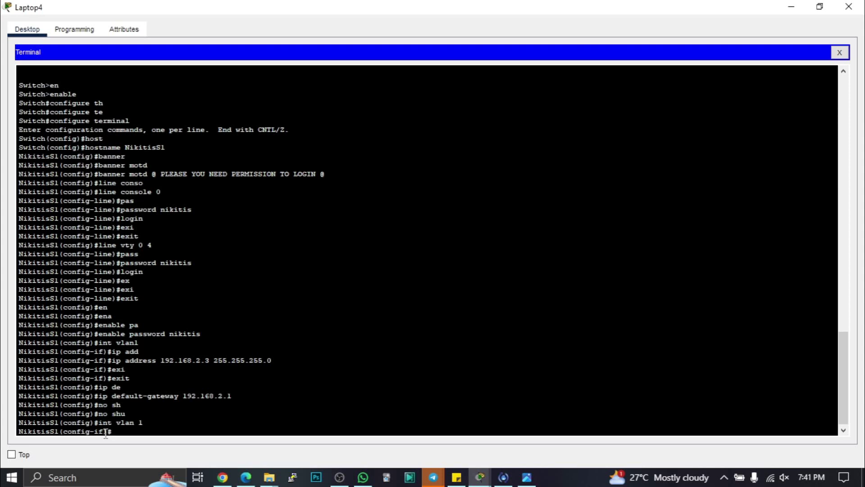
text(n)
text(o sh)
key(Tab)
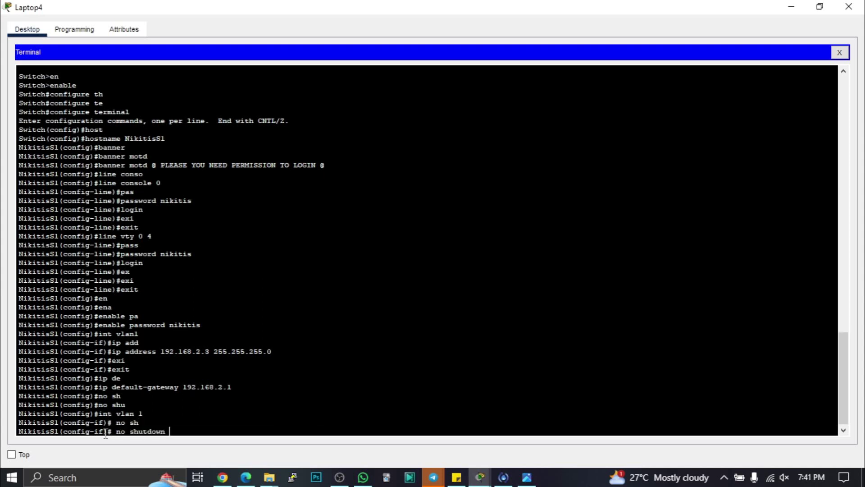
key(Return)
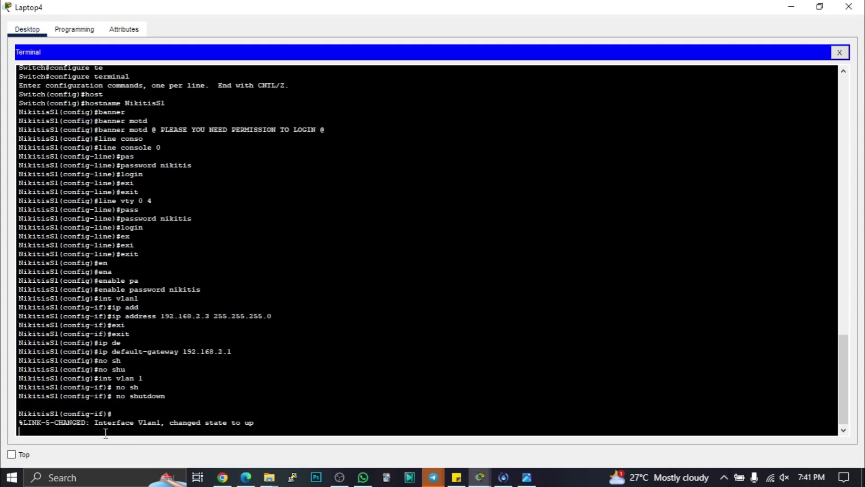
key(Return)
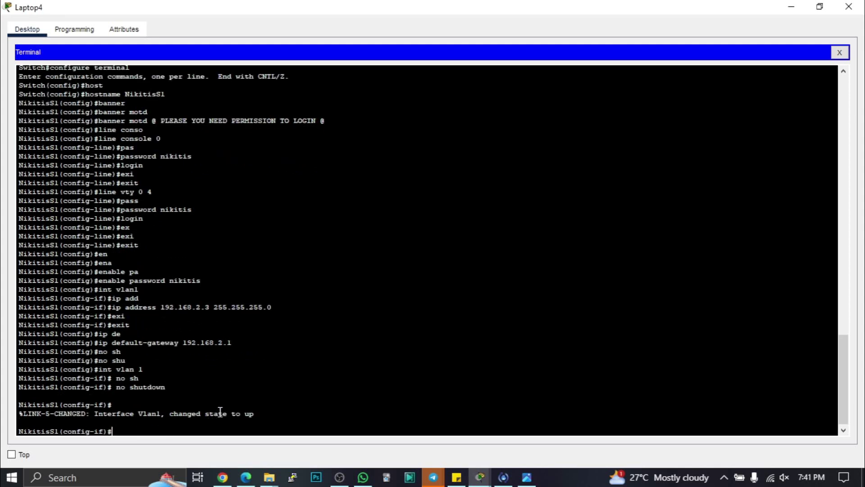
double_click(250, 413)
click(527, 477)
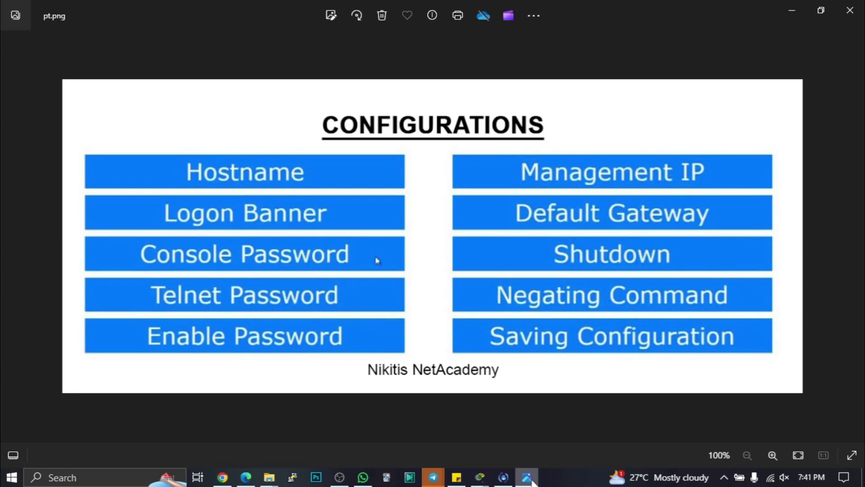
- Back in the terminal, type no ip address at the vlan1 config-if prompt
click(526, 477)
click(148, 428)
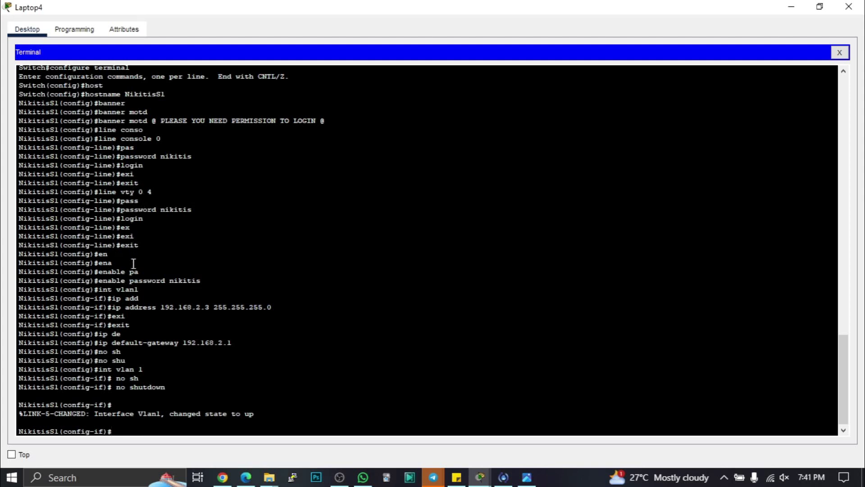
drag(112, 308, 273, 307)
drag(139, 290, 99, 290)
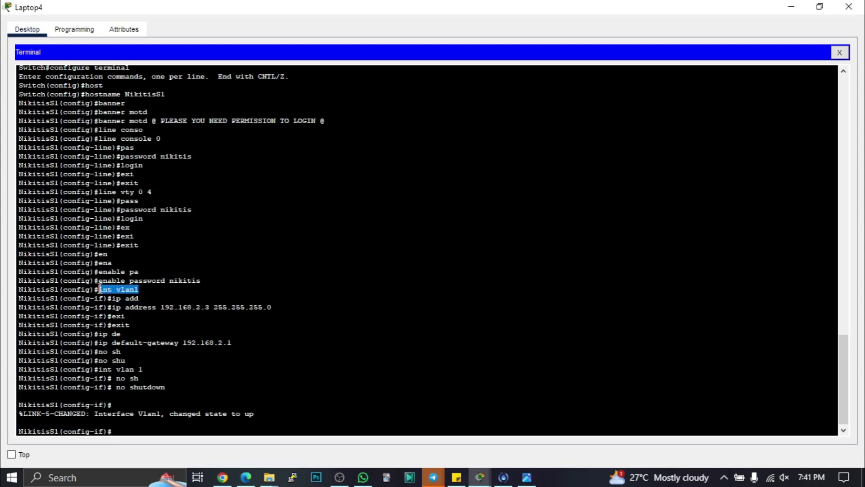
click(117, 432)
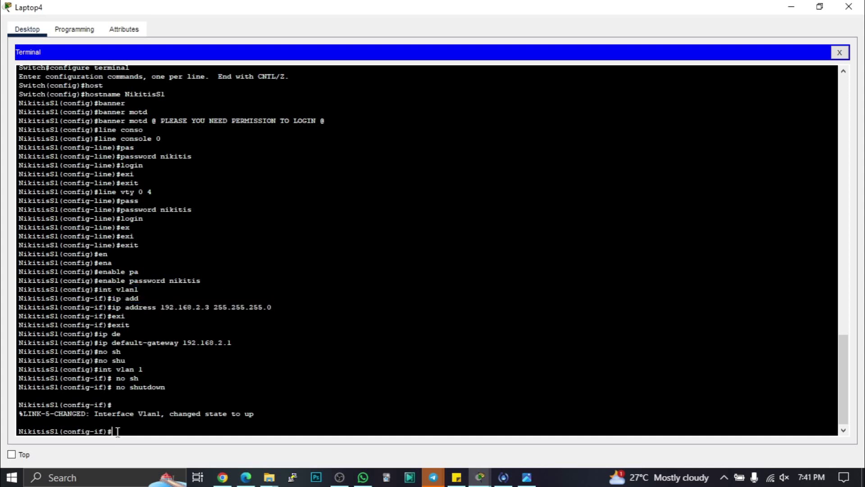
text(no ip add)
key(Tab)
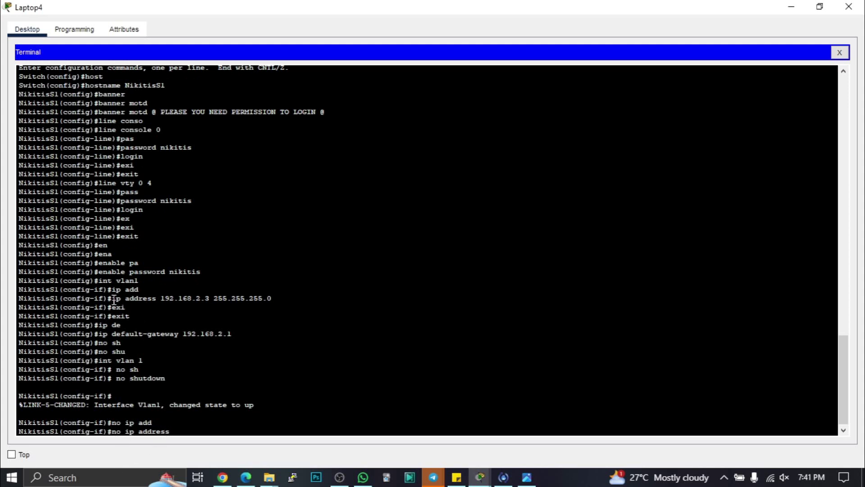
drag(112, 298, 279, 299)
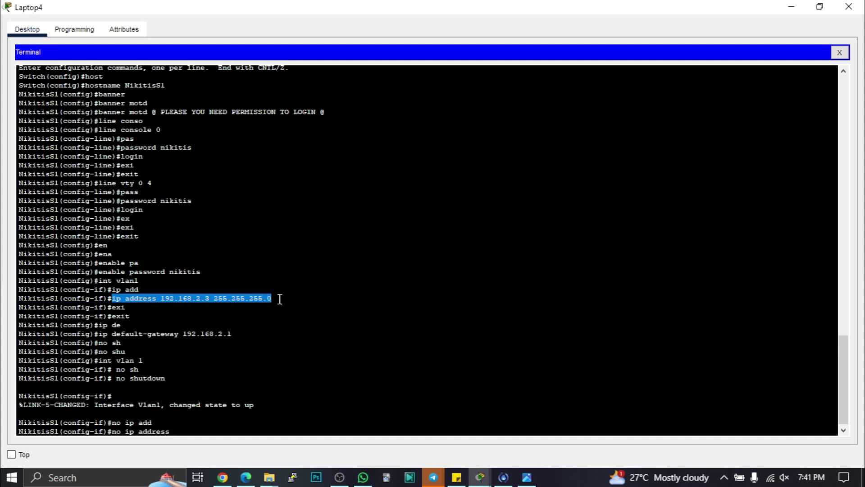
click(181, 430)
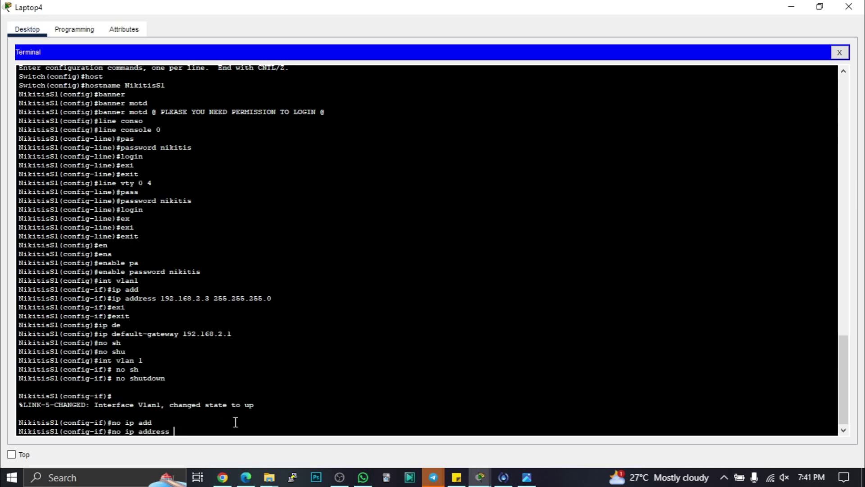
click(527, 478)
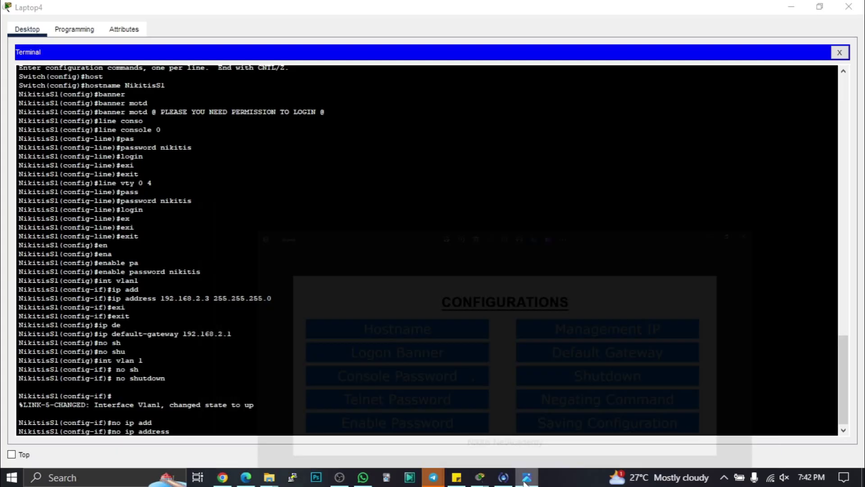
click(527, 477)
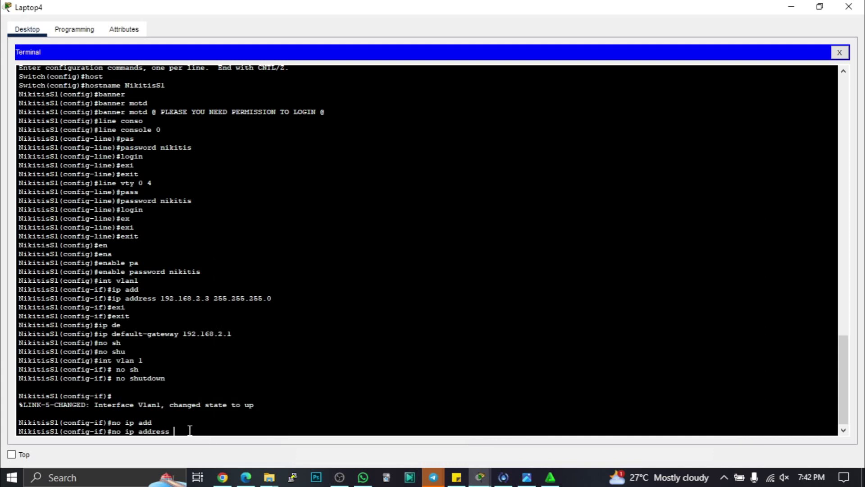
- Erase the no ip address line and exit twice to the privileged NikitisS1# prompt
key(BackSpace)
key(BackSpace)
key(BackSpace)
key(BackSpace)
key(BackSpace)
key(BackSpace)
key(BackSpace)
key(BackSpace)
key(BackSpace)
key(BackSpace)
key(BackSpace)
key(BackSpace)
key(BackSpace)
text(exit)
key(Return)
text(exit)
key(Return)
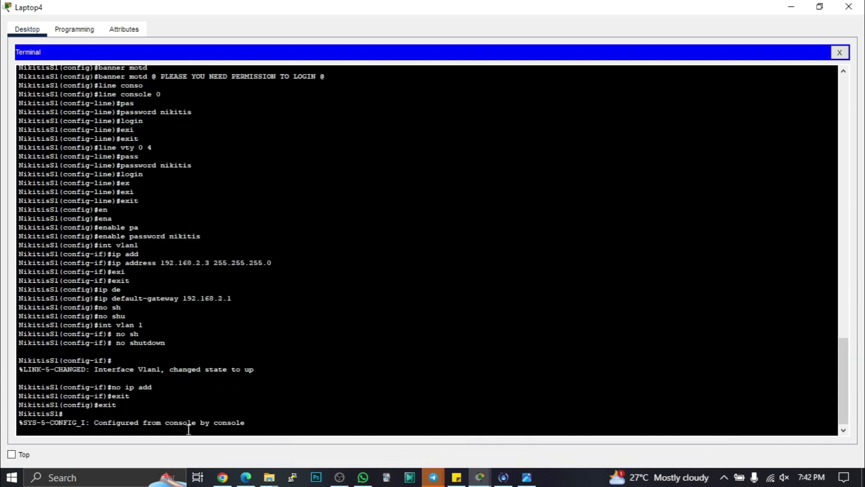
key(Return)
key(Return)
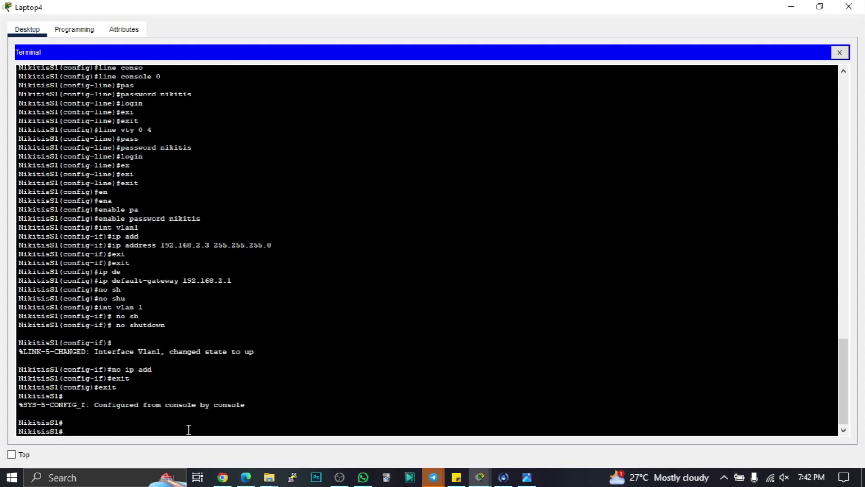
- Run copy running-config startup-config and accept the default filename to save
text(copy run)
key(Tab)
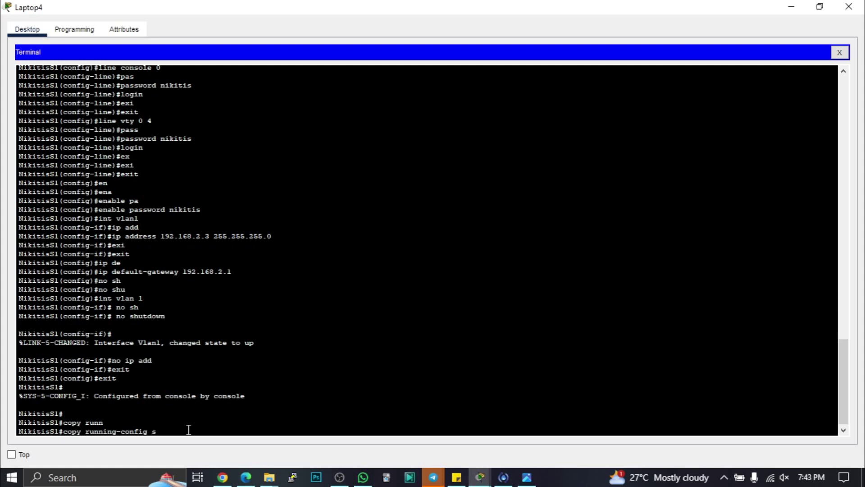
text(st)
key(Tab)
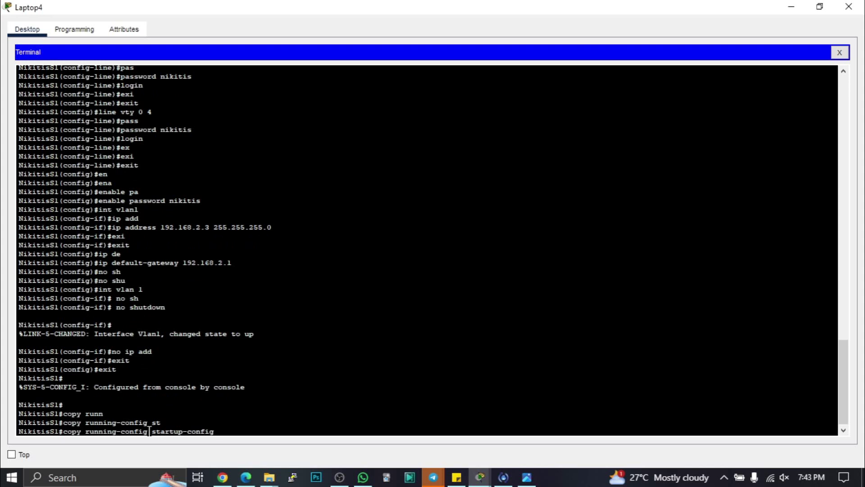
drag(148, 432, 92, 434)
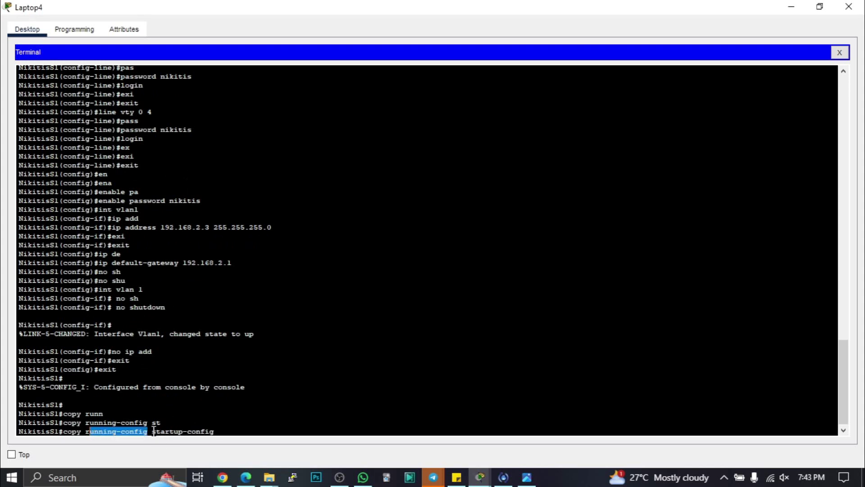
drag(152, 431, 218, 431)
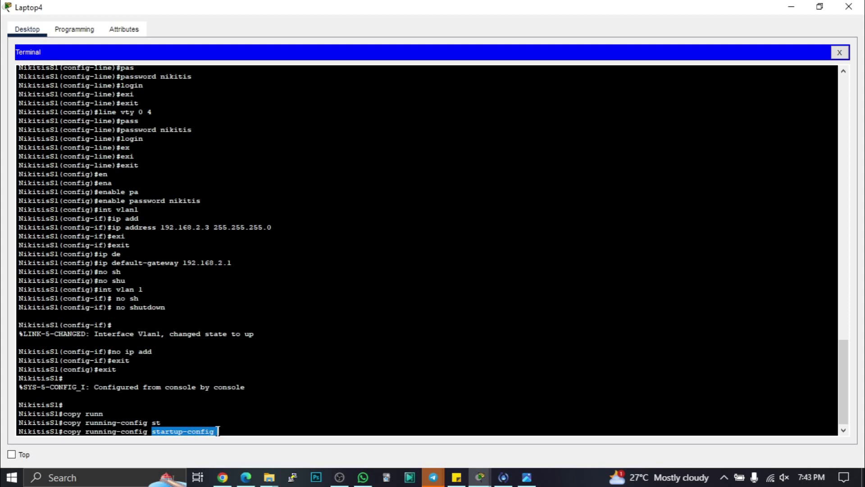
click(227, 431)
key(Return)
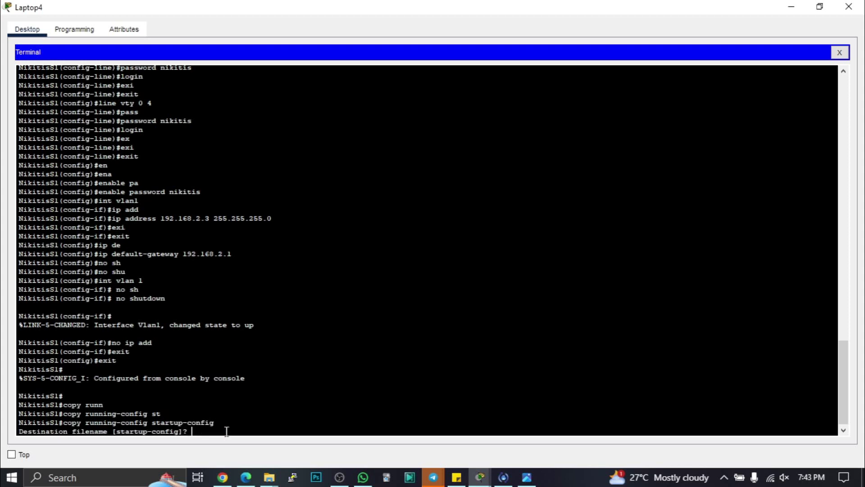
key(Return)
key(Return)
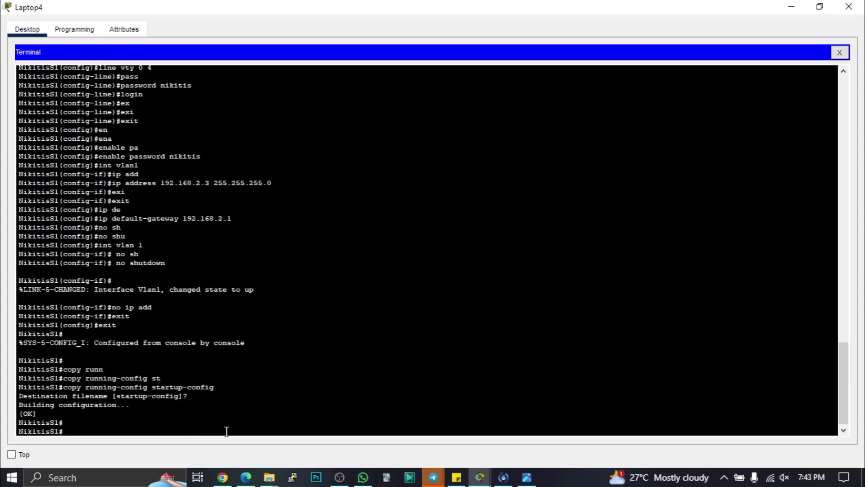
- Run show running-config, correcting the mistyped command first
drag(36, 412, 27, 412)
click(77, 431)
text(show r)
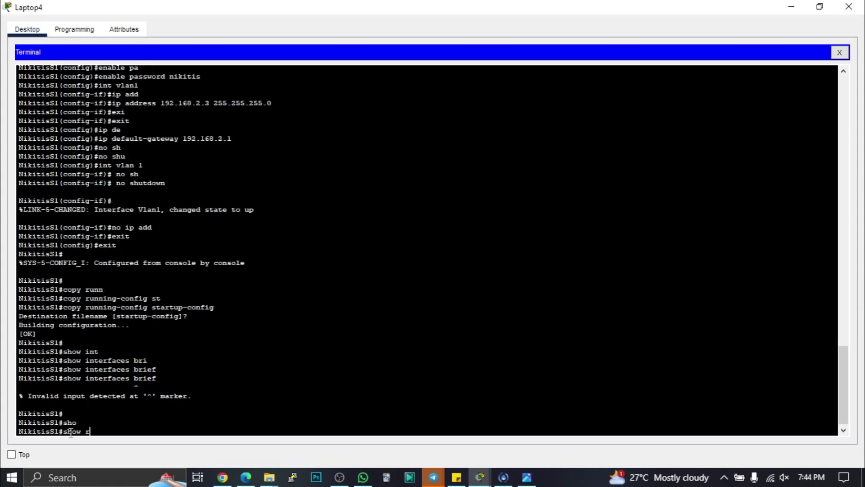
text(uu)
key(Tab)
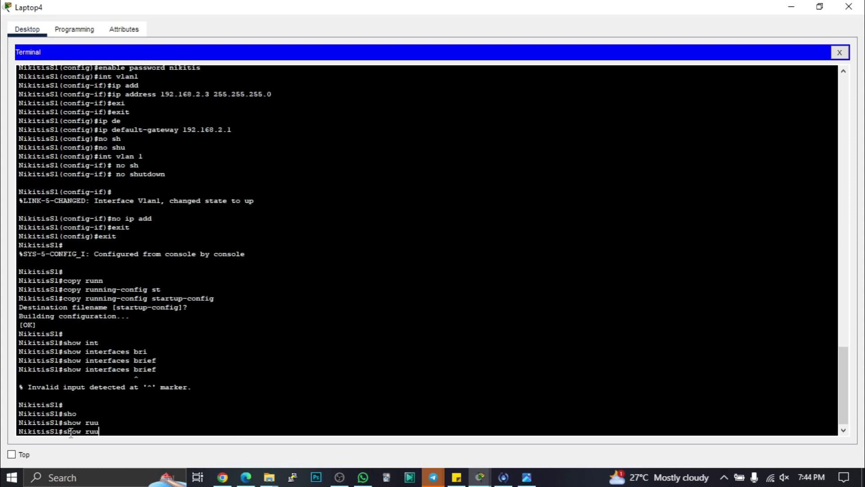
key(BackSpace)
text(i)
key(BackSpace)
text(n)
key(Tab)
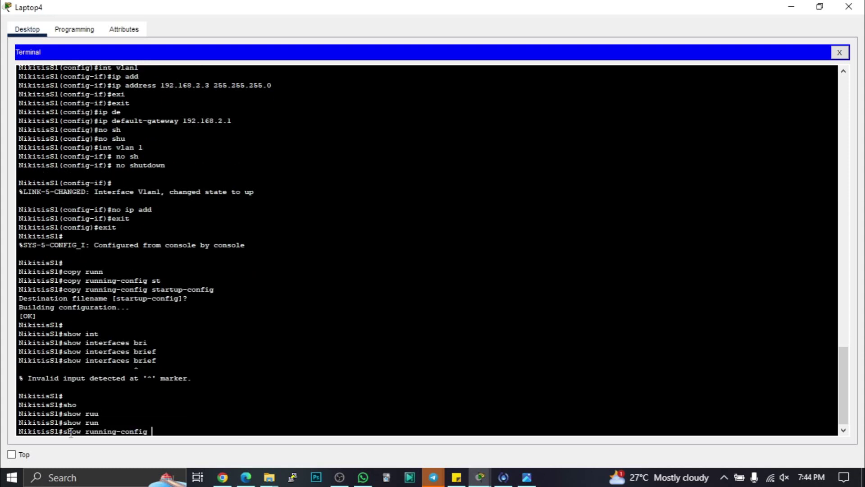
key(Return)
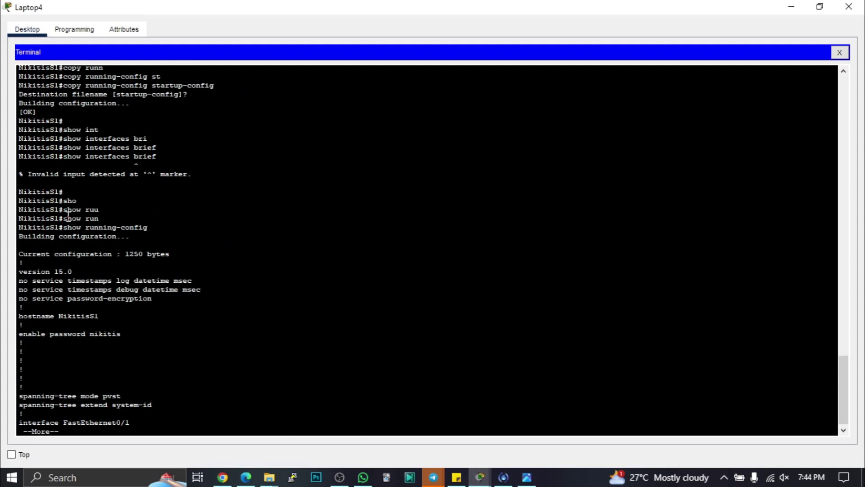
- Page through the listing past the NikitisS1 hostname toward the Vlan1 section
drag(66, 231, 163, 224)
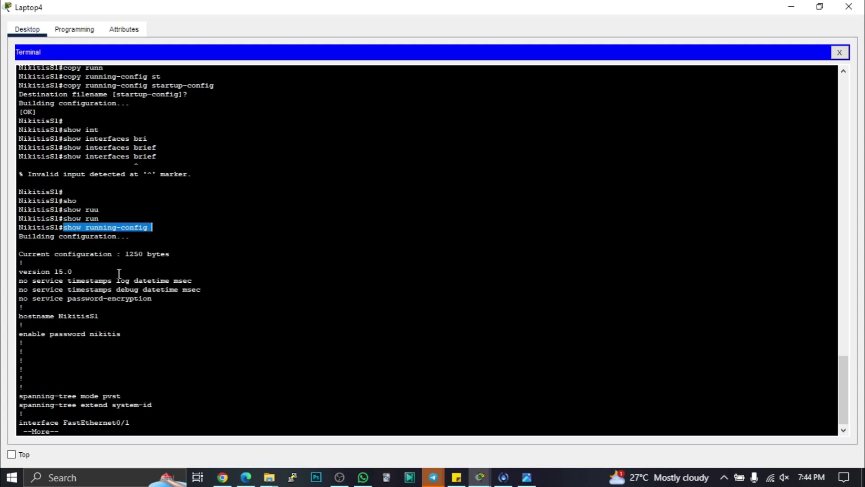
scroll(118, 286, down, 1)
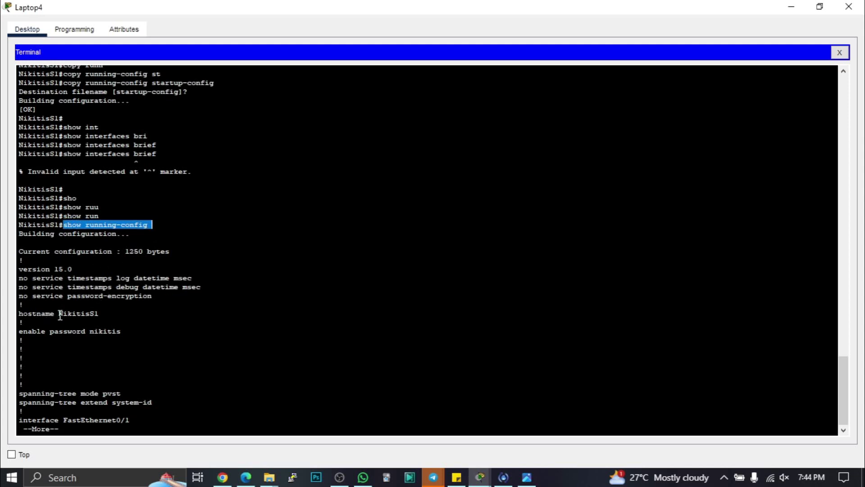
drag(60, 313, 124, 331)
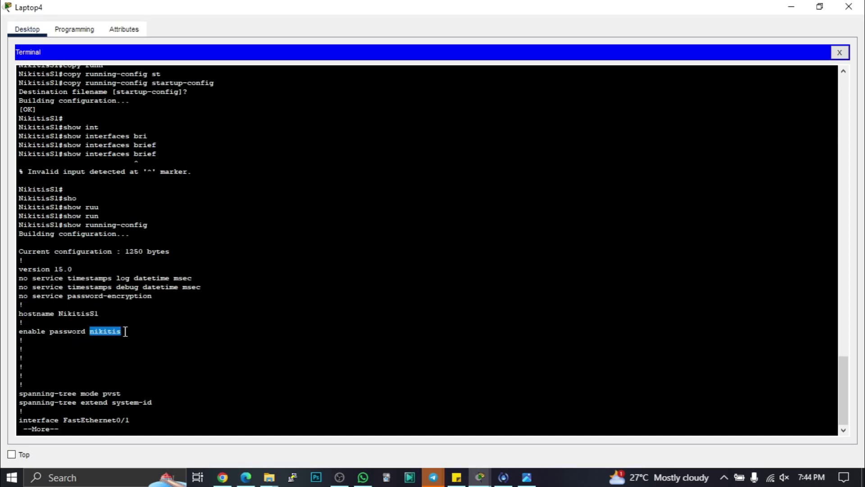
key(space)
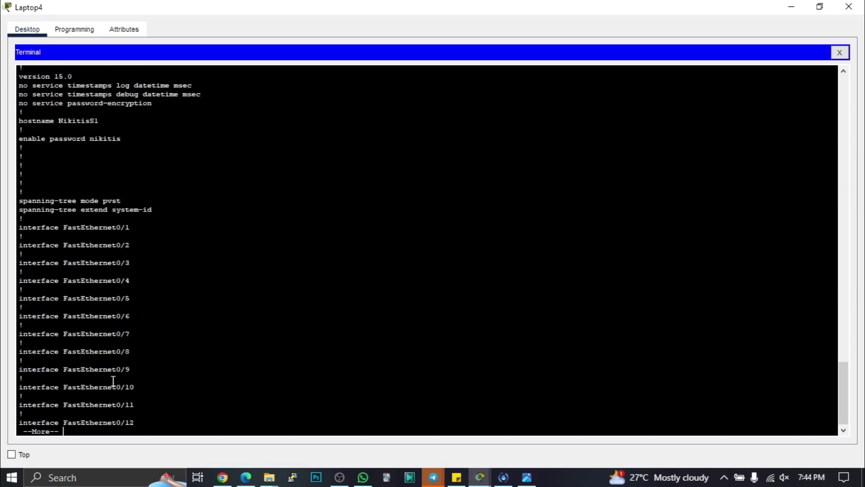
key(space)
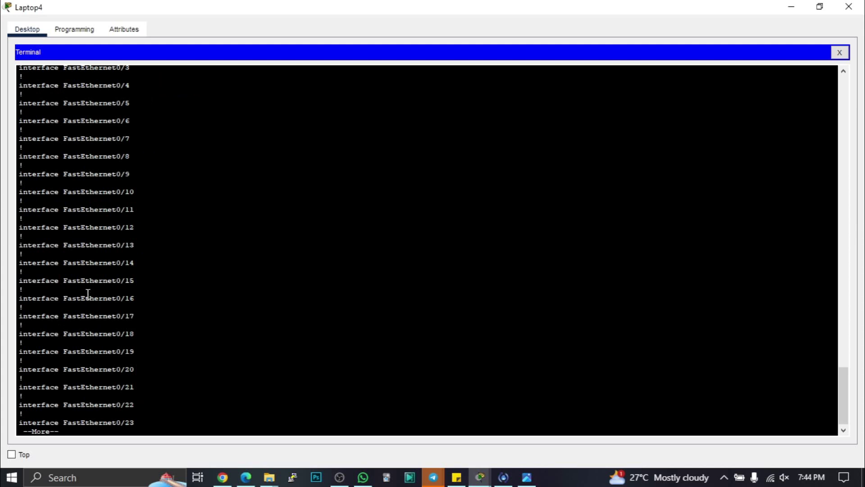
scroll(93, 161, up, 3)
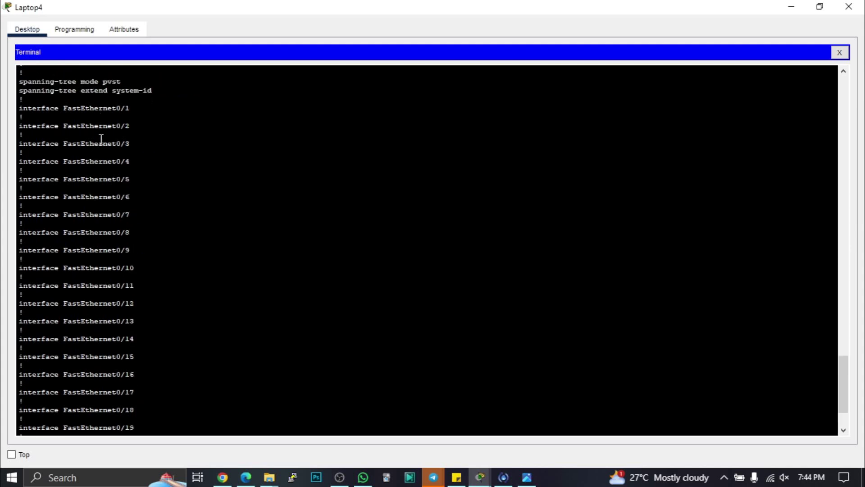
scroll(101, 337, down, 3)
key(space)
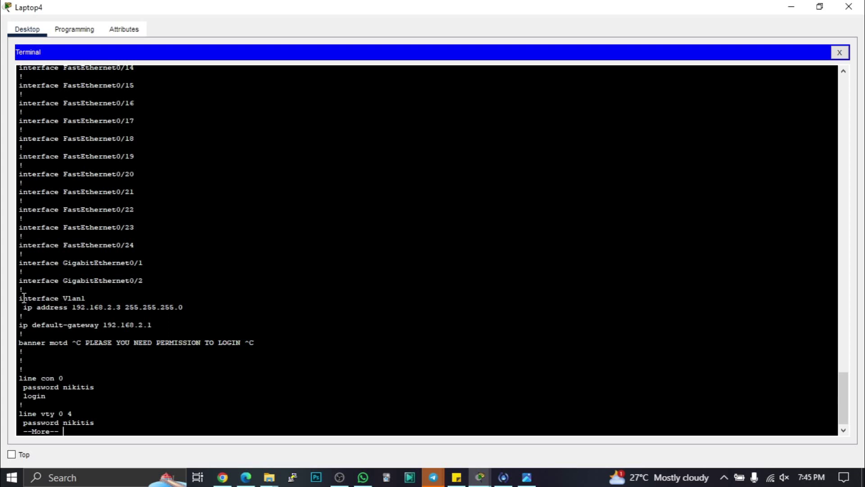
- Highlight interface Vlan1, ip address 192.168.2.3, default-gateway 192.168.2.1 and the login banner
drag(24, 298, 92, 299)
click(89, 299)
drag(24, 308, 193, 307)
click(86, 298)
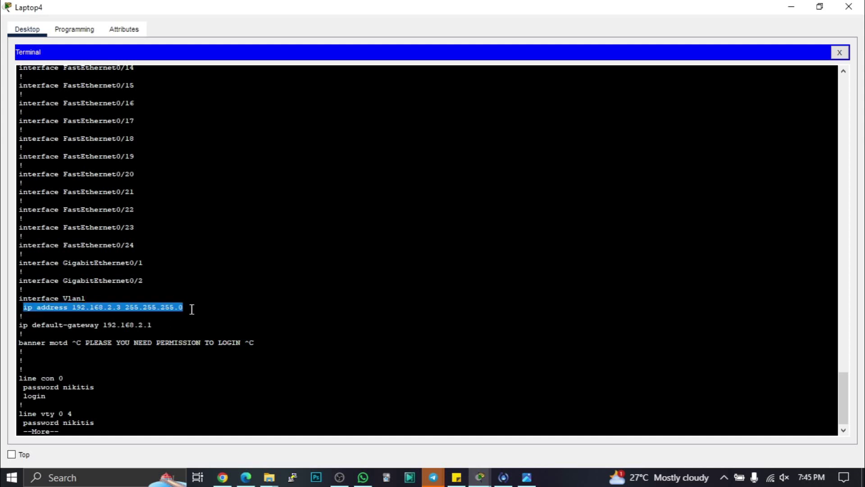
drag(22, 324, 158, 321)
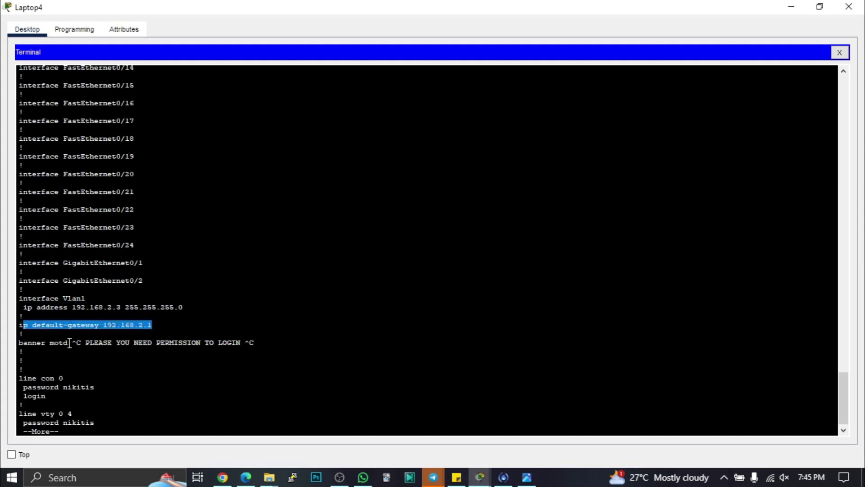
drag(88, 344, 242, 343)
- Page to the end and highlight the line con 0 and vty 0 4 passwords
key(space)
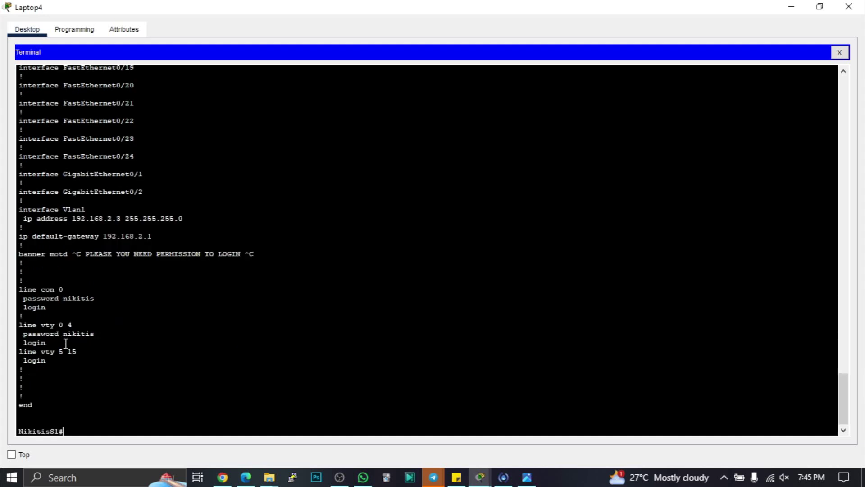
drag(41, 289, 94, 299)
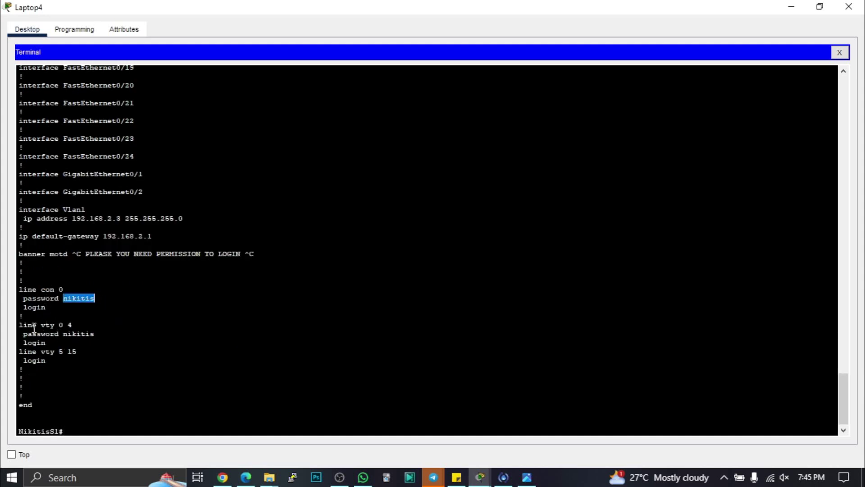
drag(41, 325, 94, 336)
scroll(155, 272, up, 20)
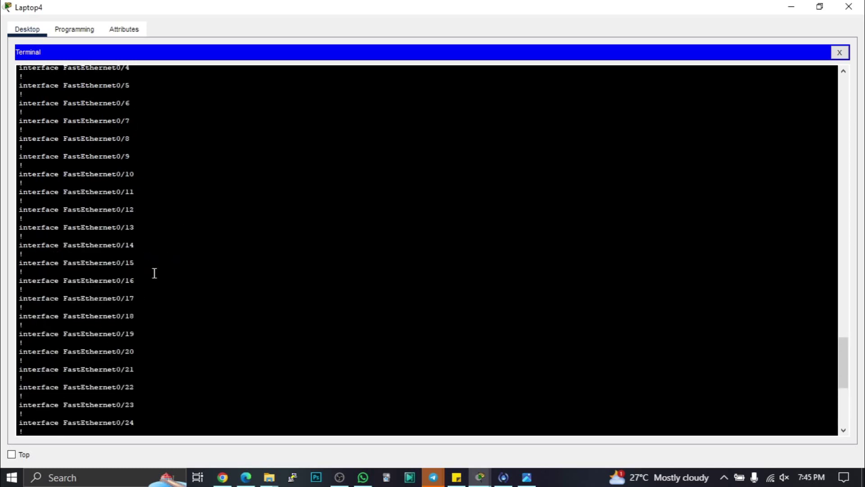
scroll(167, 264, up, 5)
scroll(170, 257, down, 20)
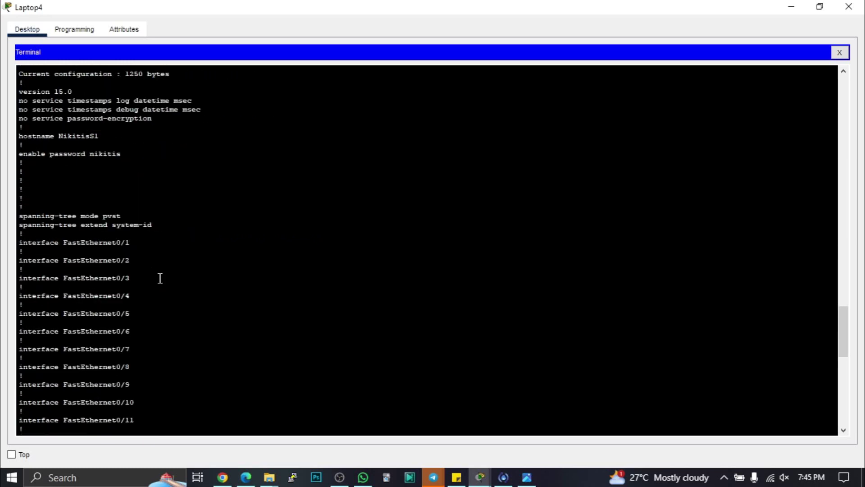
scroll(149, 334, down, 3)
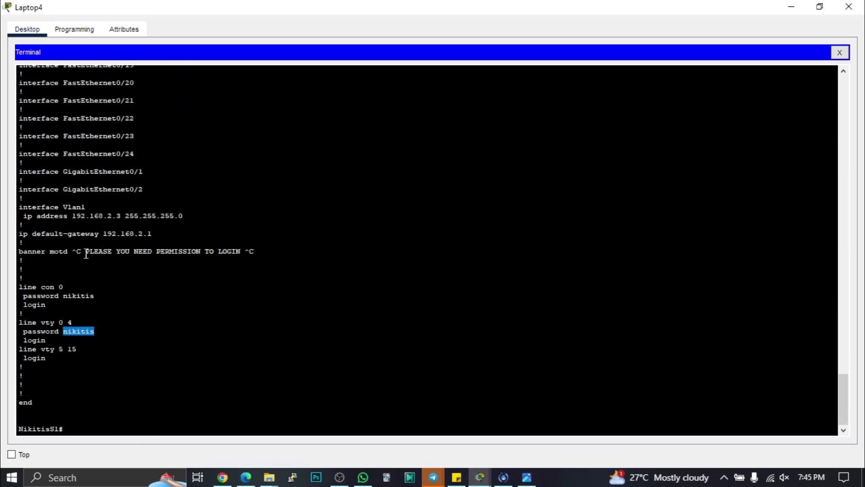
drag(86, 251, 241, 252)
click(75, 428)
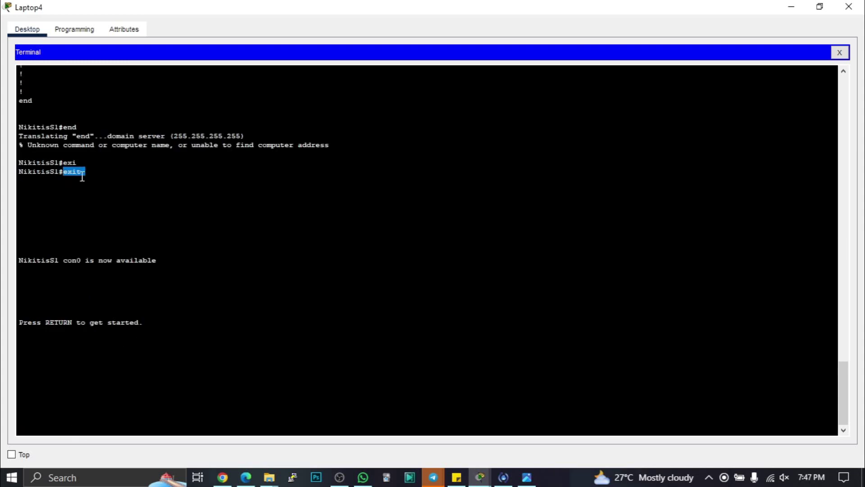
- Log into the console past the login banner with the console password
click(75, 369)
key(Return)
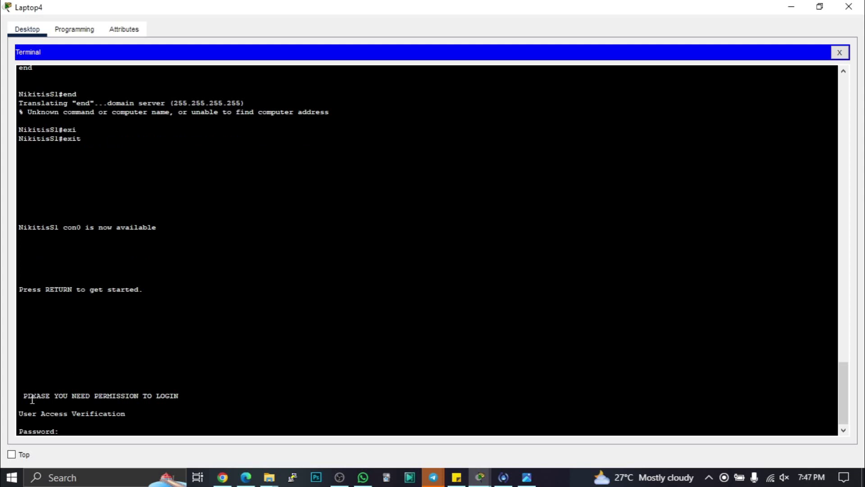
drag(24, 396, 182, 396)
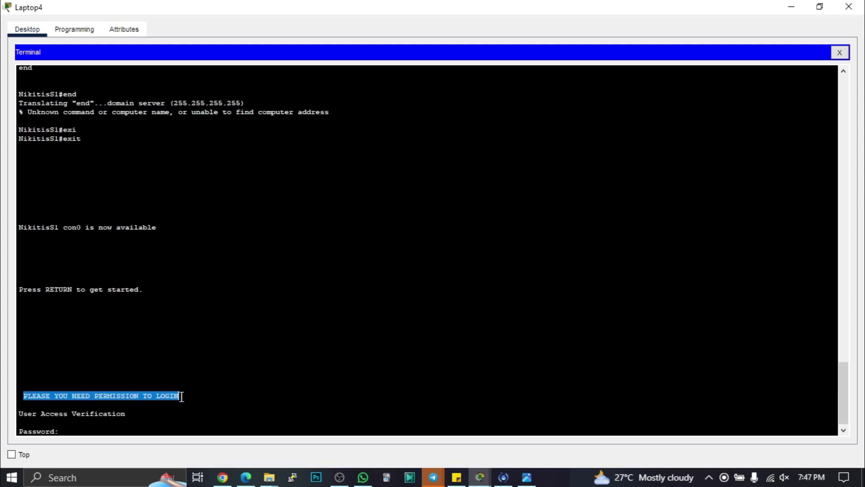
click(66, 431)
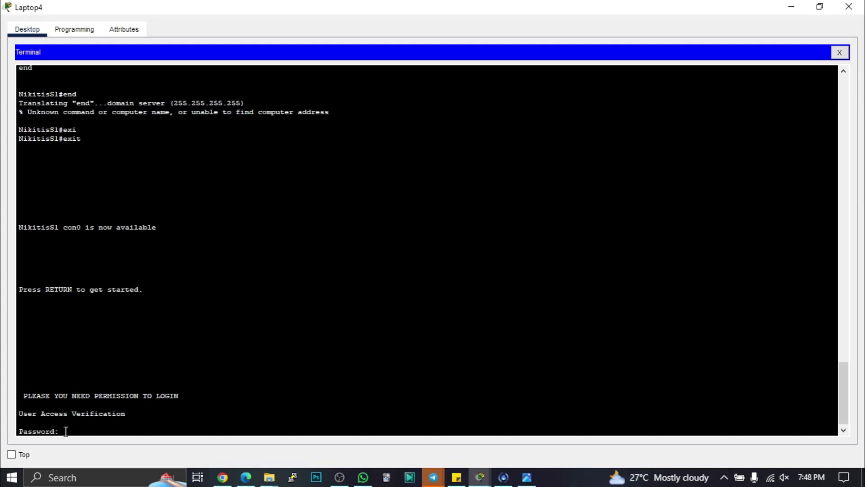
key(Return)
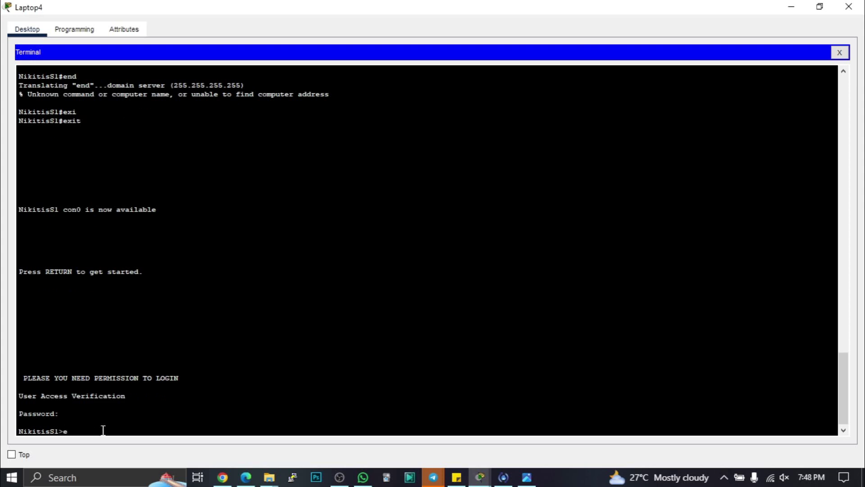
- Run enable and supply the enable password to reach privileged mode
text(en)
key(Tab)
key(Return)
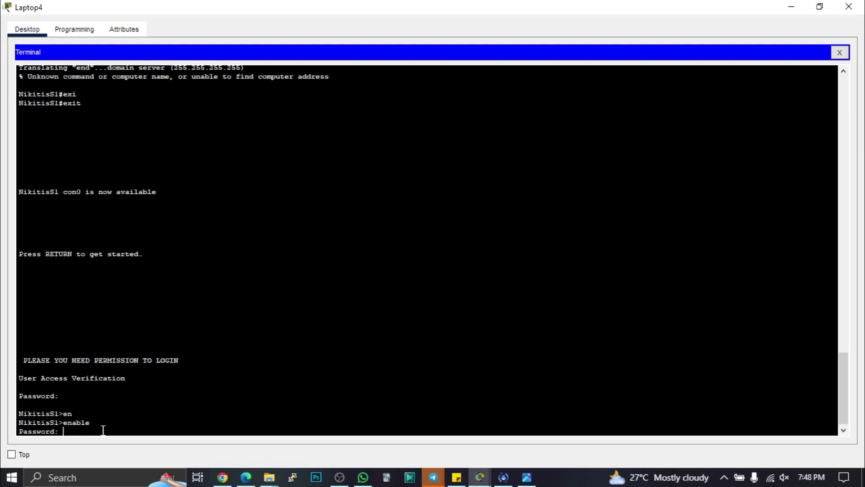
key(Return)
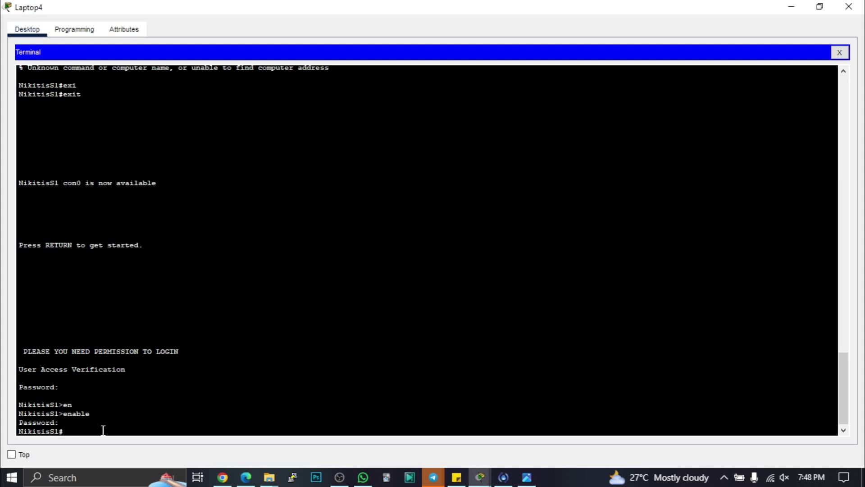
- Run config terminal to reach the NikitisS1(config)# prompt
text(confi)
key(BackSpace)
text(g ter)
key(Tab)
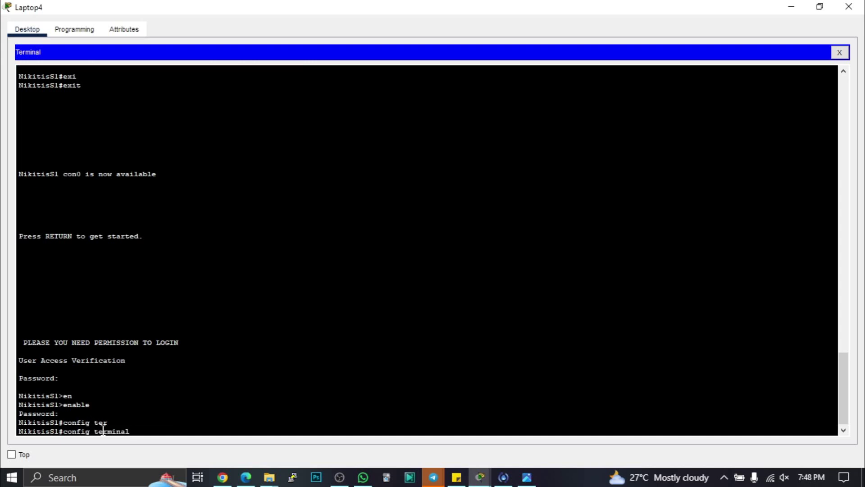
key(Return)
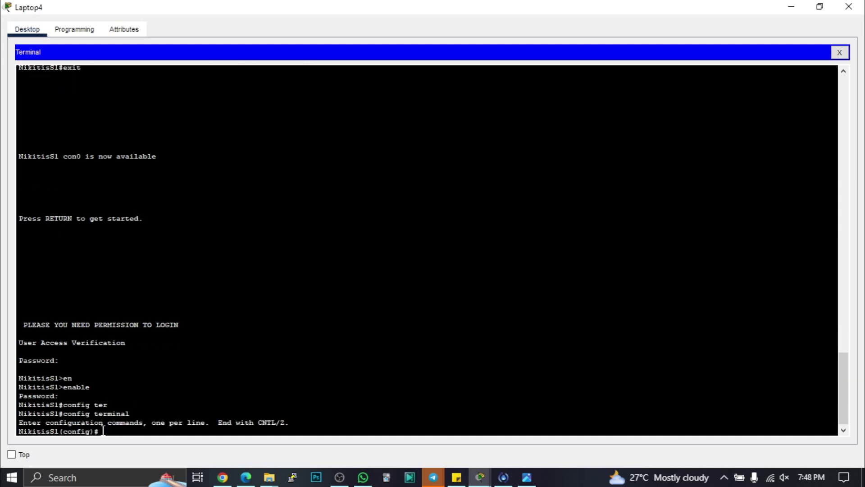
scroll(194, 260, up, 1)
scroll(193, 260, up, 20)
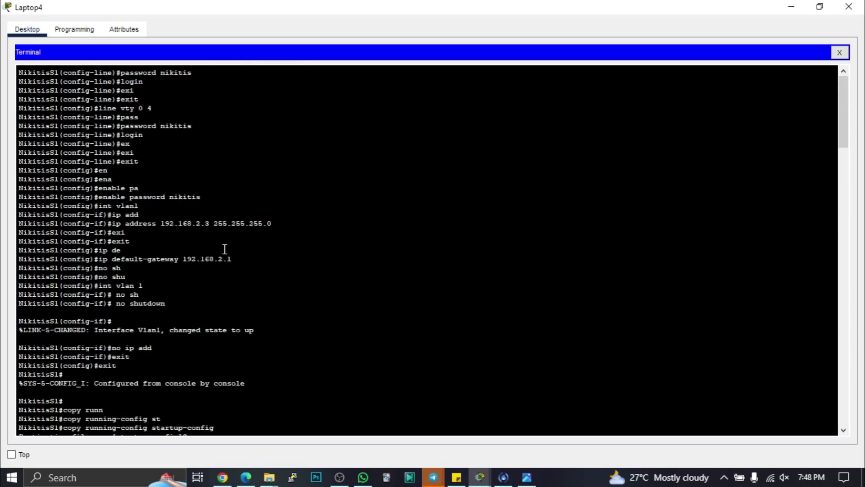
scroll(224, 249, down, 20)
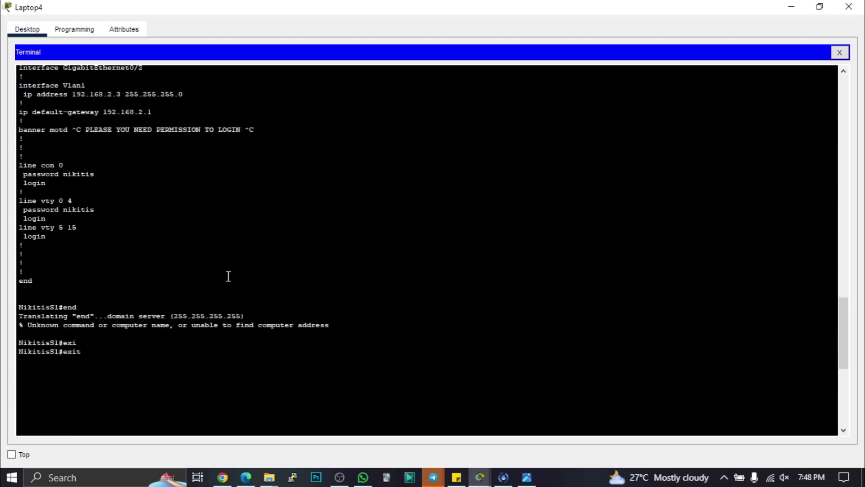